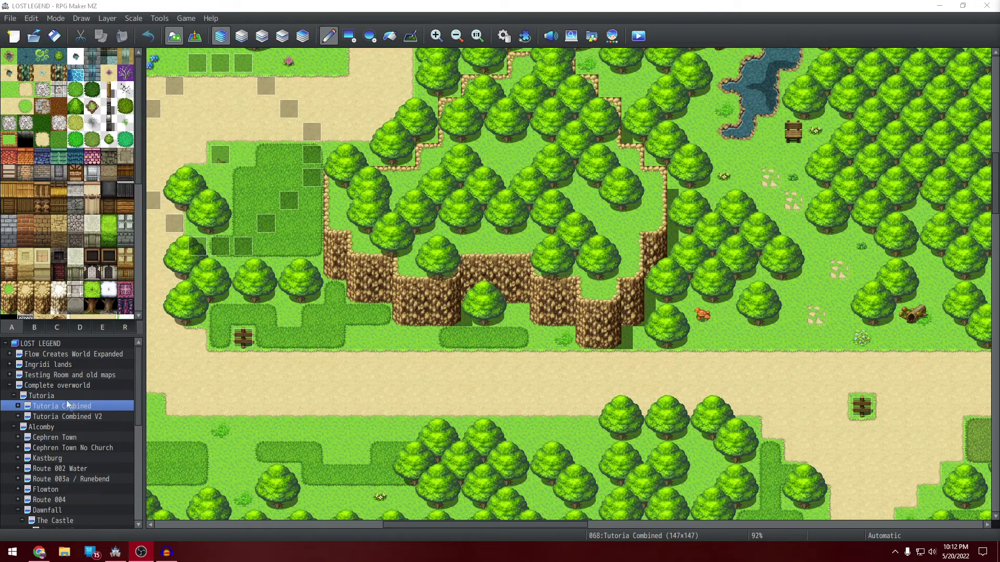
Step: Load the 'Testing Room and old maps' map and zoom in on it
{"action": "left_click", "coordinate": [58, 374]}
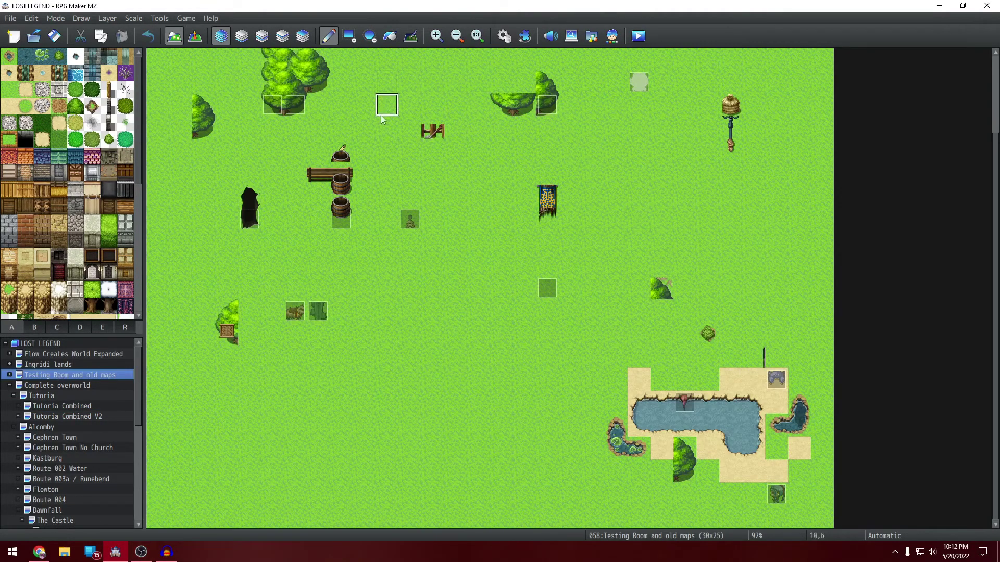
{"action": "middle_click", "coordinate": [556, 262]}
{"action": "middle_click", "coordinate": [554, 268]}
{"action": "middle_click", "coordinate": [630, 264]}
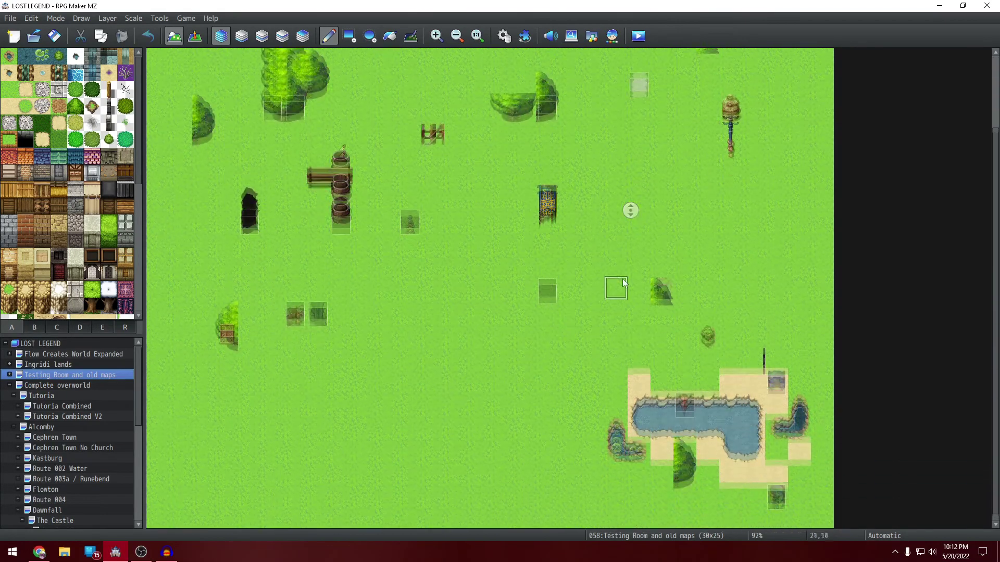
{"action": "middle_click", "coordinate": [624, 283]}
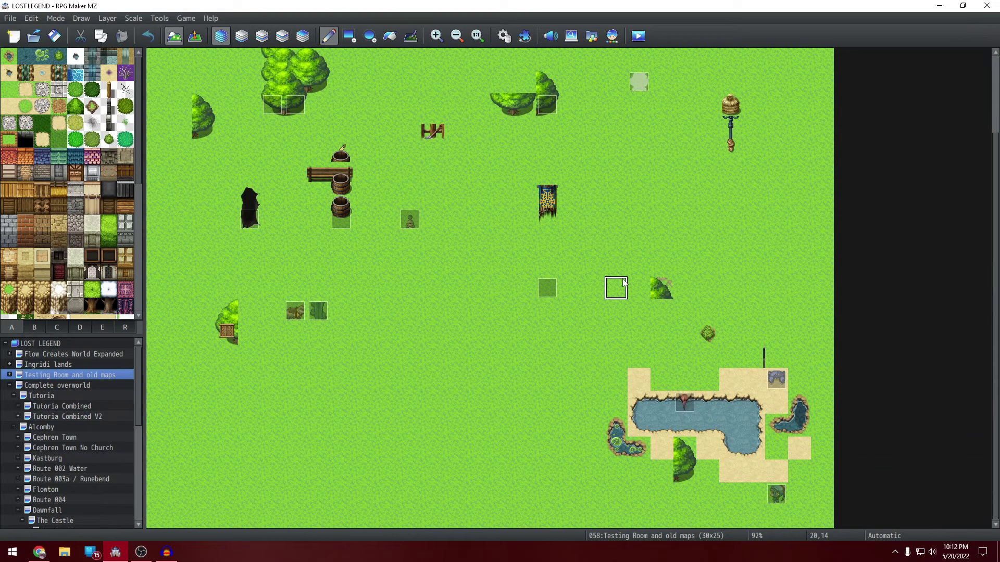
{"action": "left_click", "coordinate": [436, 36]}
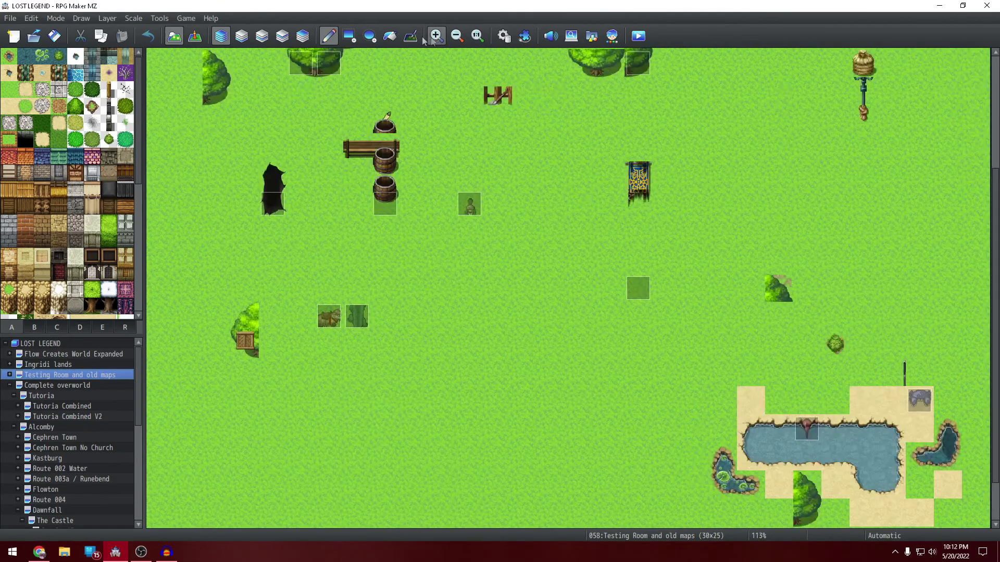
Step: Switch to event mode and inspect the barrel event at tile 8,11
{"action": "left_click", "coordinate": [195, 36]}
{"action": "middle_click", "coordinate": [424, 240]}
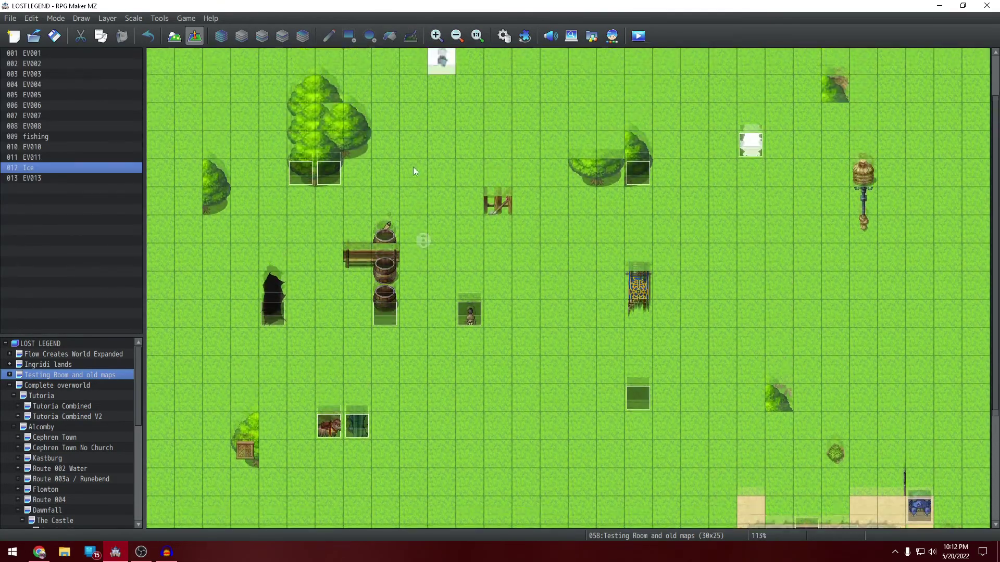
{"action": "left_click", "coordinate": [385, 312]}
{"action": "scroll", "coordinate": [586, 275], "scroll_direction": "down", "scroll_amount": 1}
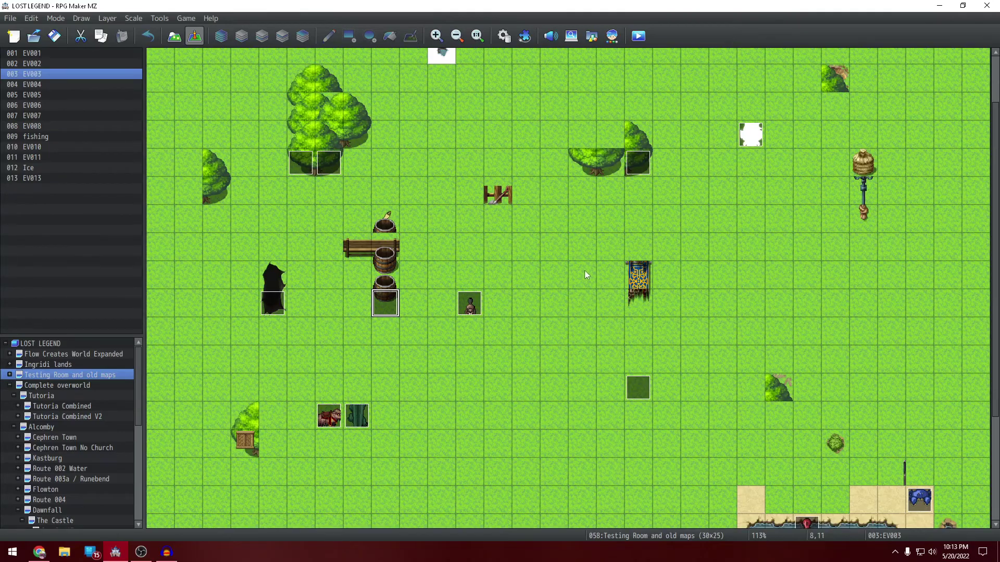
{"action": "scroll", "coordinate": [587, 275], "scroll_direction": "down", "scroll_amount": 3}
{"action": "scroll", "coordinate": [523, 268], "scroll_direction": "up", "scroll_amount": 1}
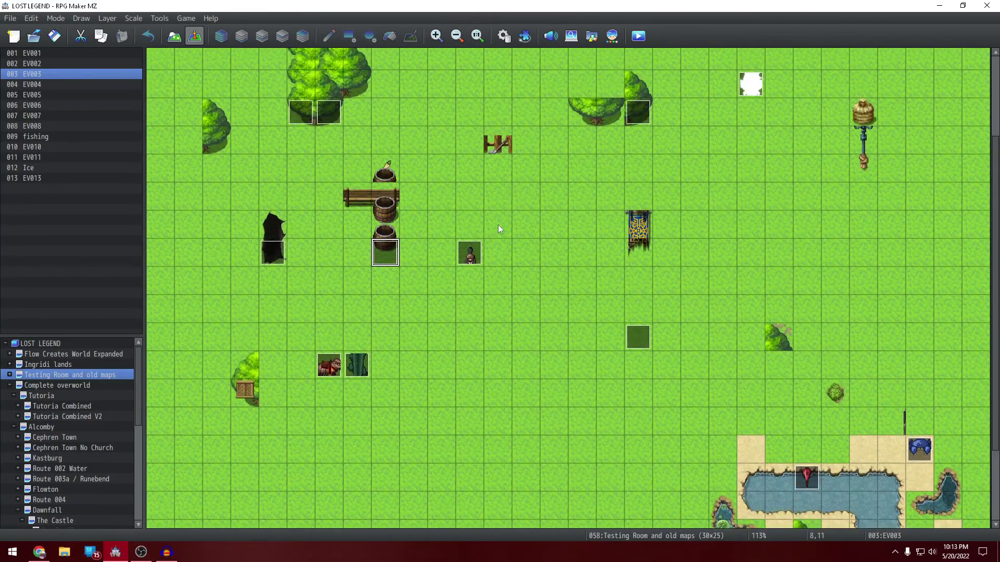
{"action": "double_click", "coordinate": [396, 253]}
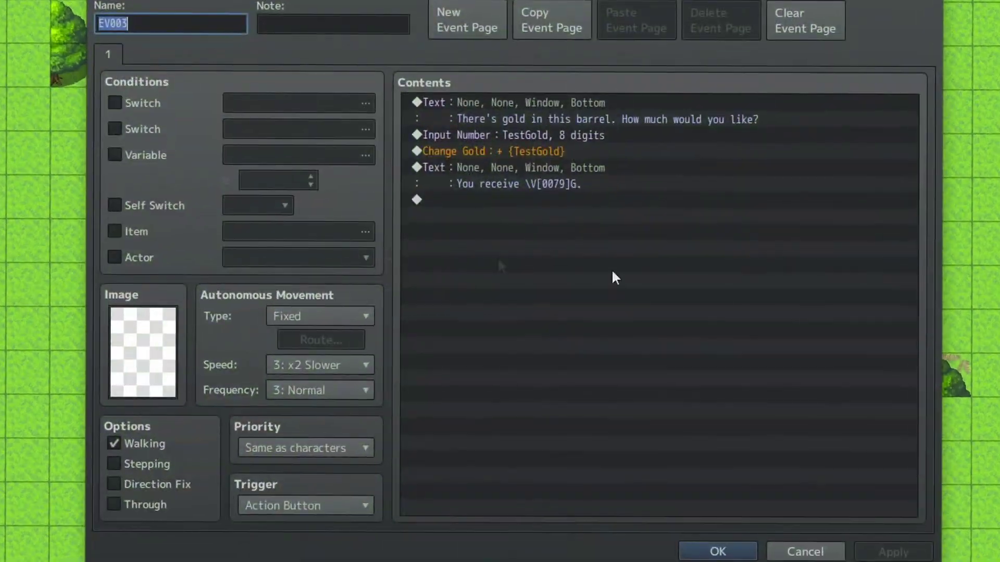
{"action": "key", "text": "Return"}
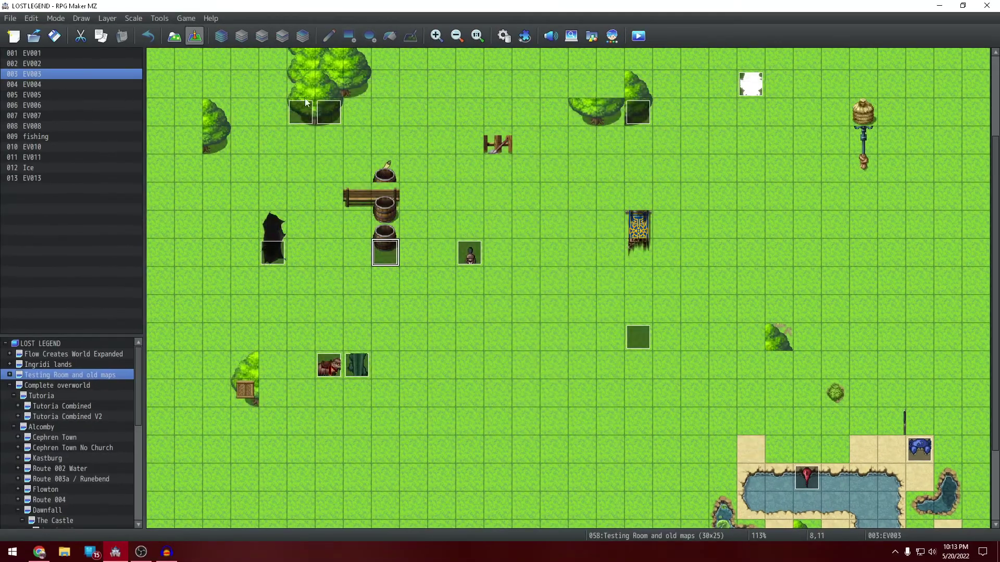
Step: Inspect the settings of the two neighbouring tree events
{"action": "left_click", "coordinate": [302, 112]}
{"action": "double_click", "coordinate": [302, 112]}
{"action": "key", "text": "Escape"}
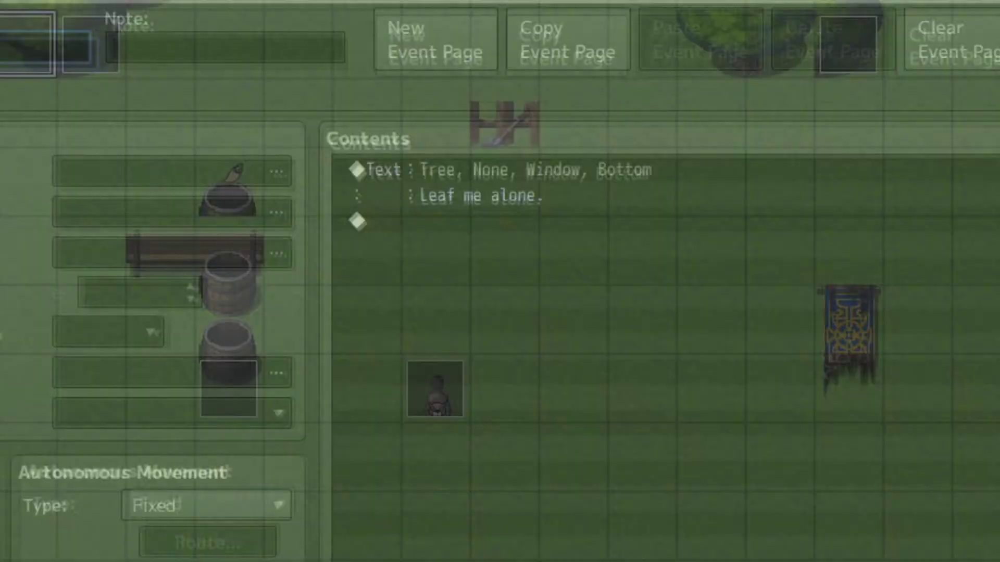
{"action": "left_click", "coordinate": [321, 111], "text": "shift"}
{"action": "double_click", "coordinate": [321, 111]}
{"action": "left_click", "coordinate": [767, 85]}
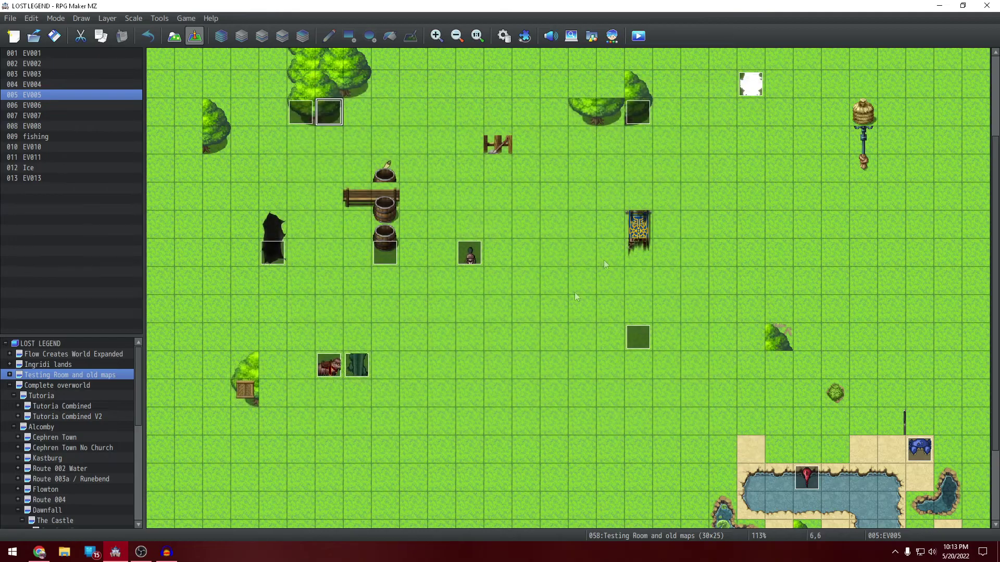
Step: Inspect travel-choice event EV002, the bear event, and the achievement event at 11,11
{"action": "double_click", "coordinate": [275, 254]}
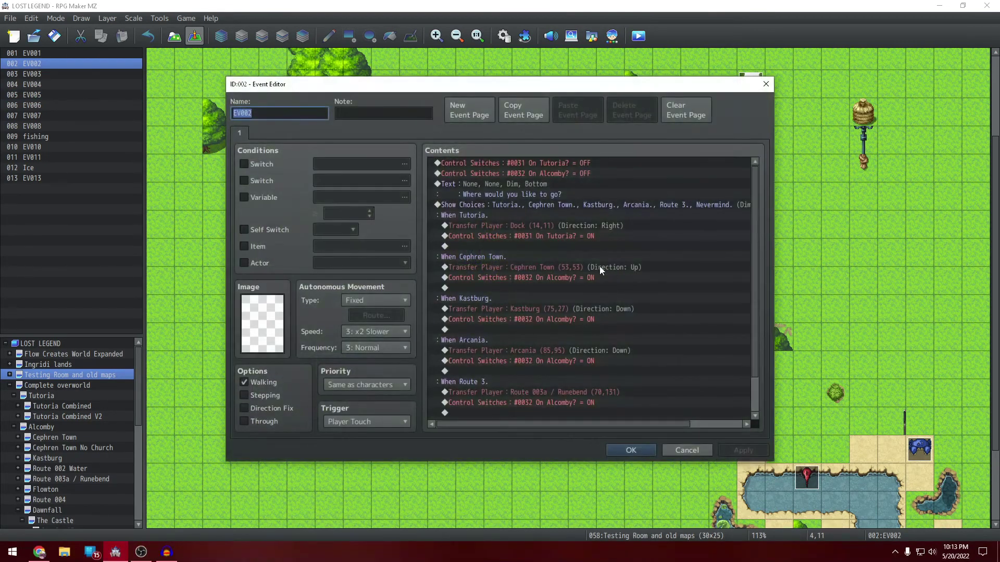
{"action": "scroll", "coordinate": [599, 267], "scroll_direction": "down", "scroll_amount": 1}
{"action": "scroll", "coordinate": [598, 269], "scroll_direction": "up", "scroll_amount": 1}
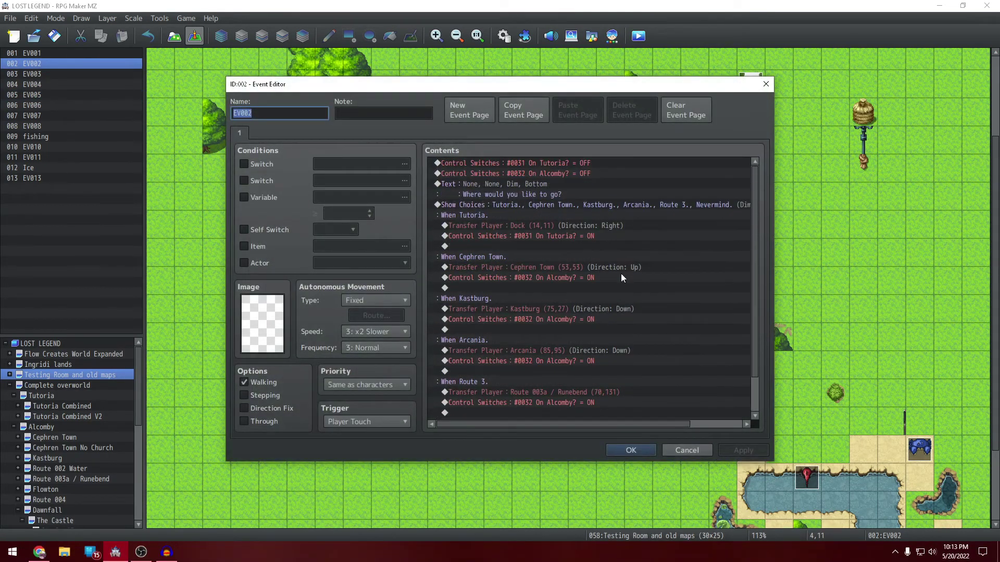
{"action": "left_click", "coordinate": [766, 84]}
{"action": "scroll", "coordinate": [535, 314], "scroll_direction": "down", "scroll_amount": 3}
{"action": "double_click", "coordinate": [329, 285]}
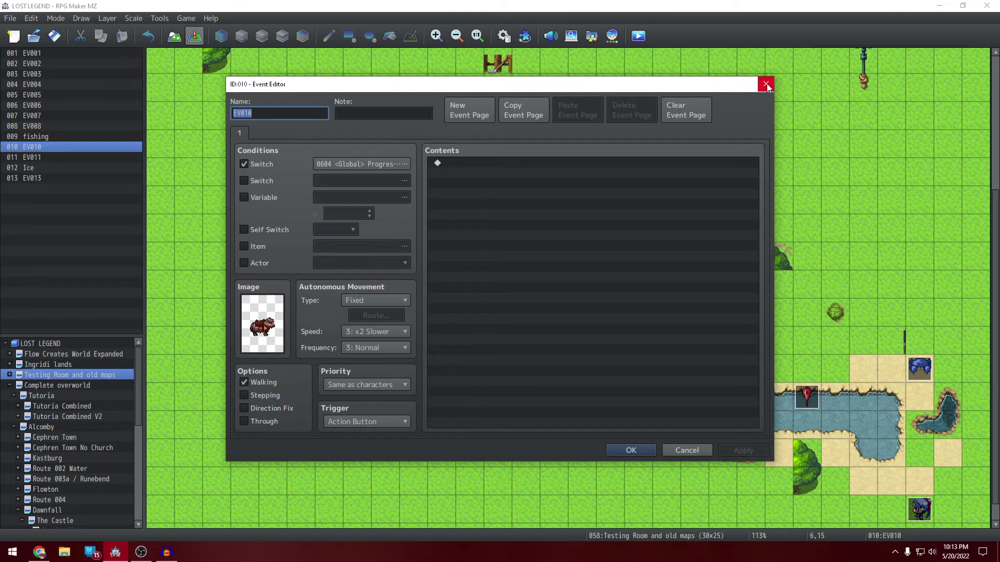
{"action": "left_click", "coordinate": [765, 84]}
{"action": "scroll", "coordinate": [674, 327], "scroll_direction": "down", "scroll_amount": 1}
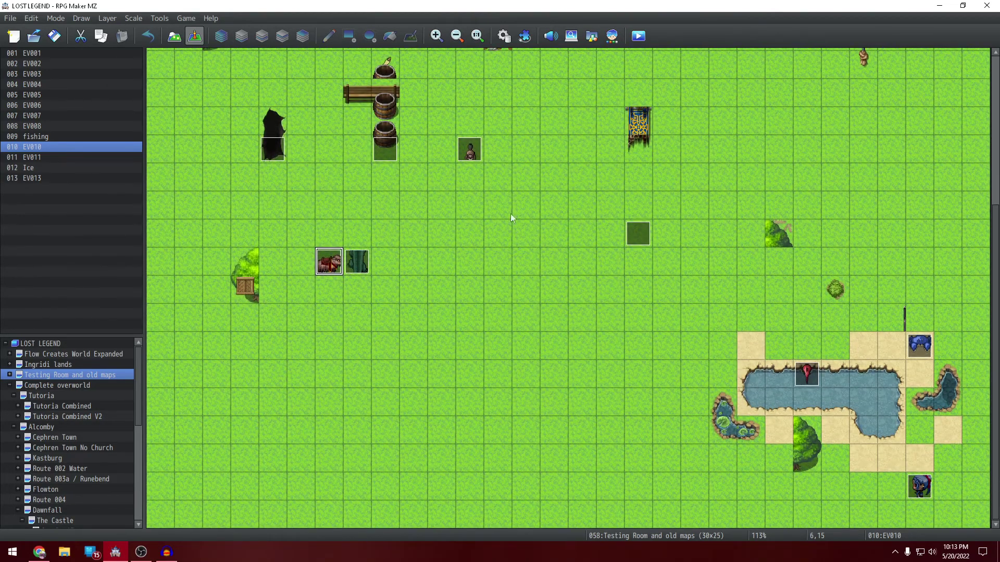
{"action": "double_click", "coordinate": [470, 151]}
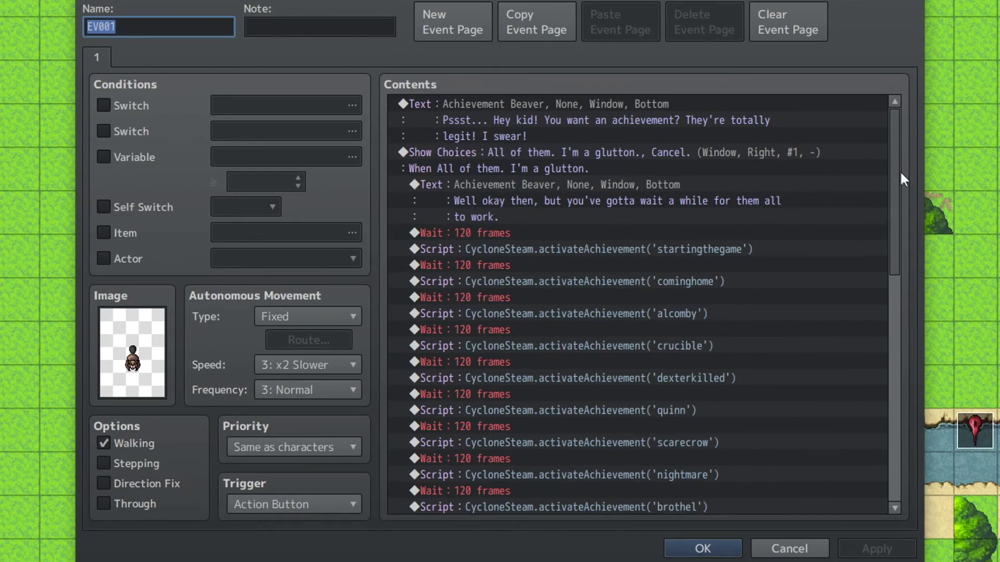
{"action": "scroll", "coordinate": [757, 223], "scroll_direction": "down", "scroll_amount": 1}
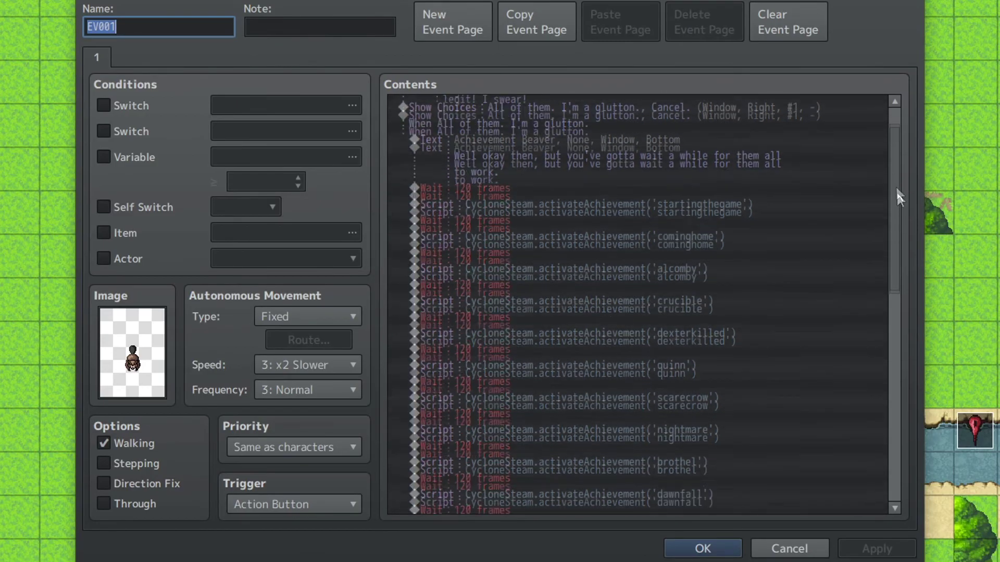
{"action": "left_click_drag", "start_coordinate": [897, 197], "coordinate": [895, 421]}
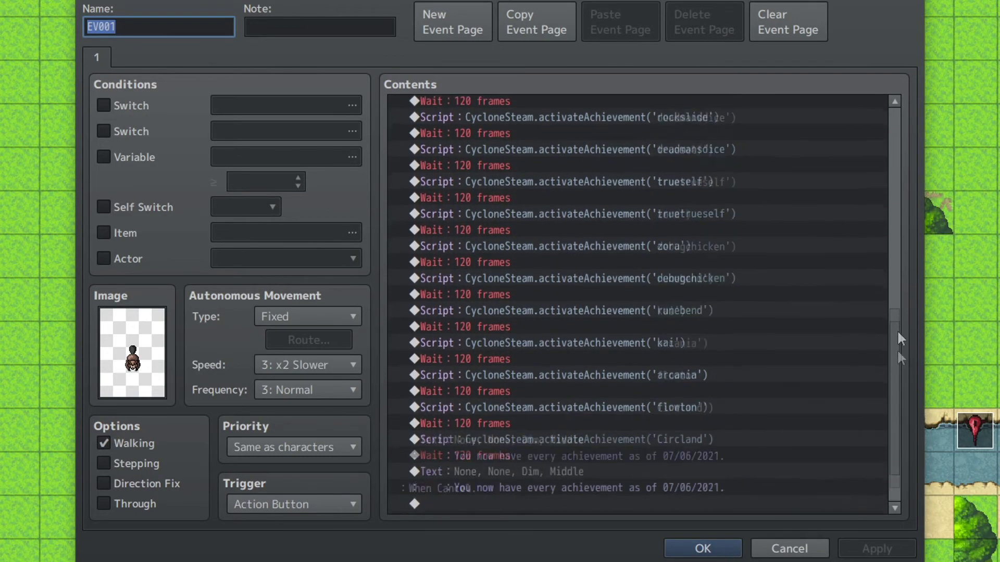
{"action": "left_click_drag", "start_coordinate": [900, 338], "coordinate": [891, 114]}
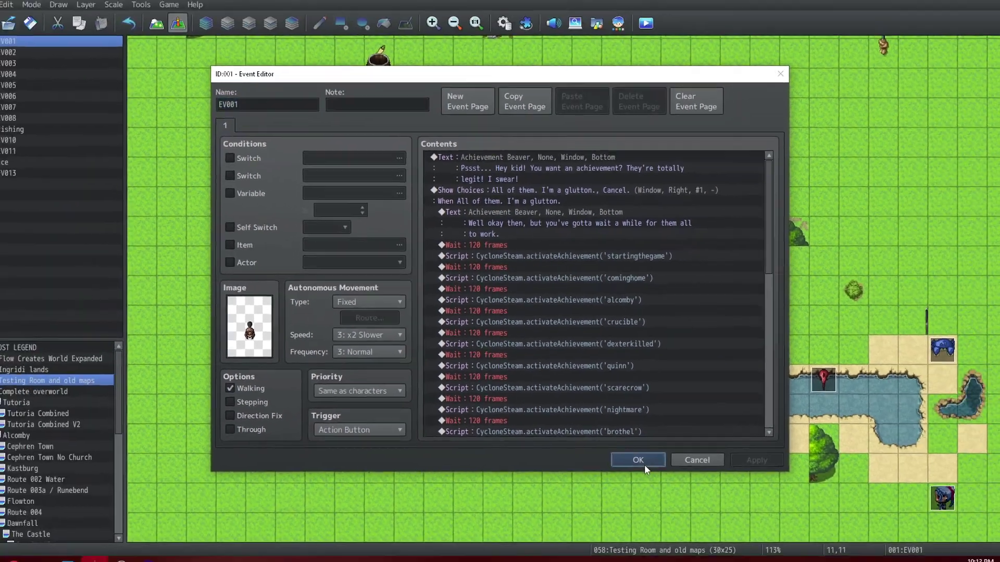
{"action": "left_click", "coordinate": [702, 549]}
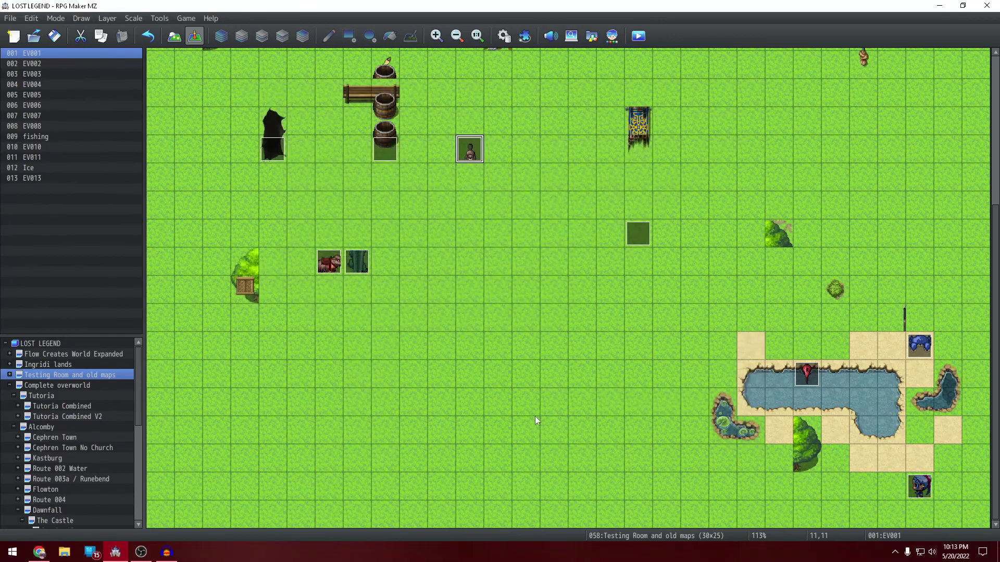
{"action": "double_click", "coordinate": [919, 346]}
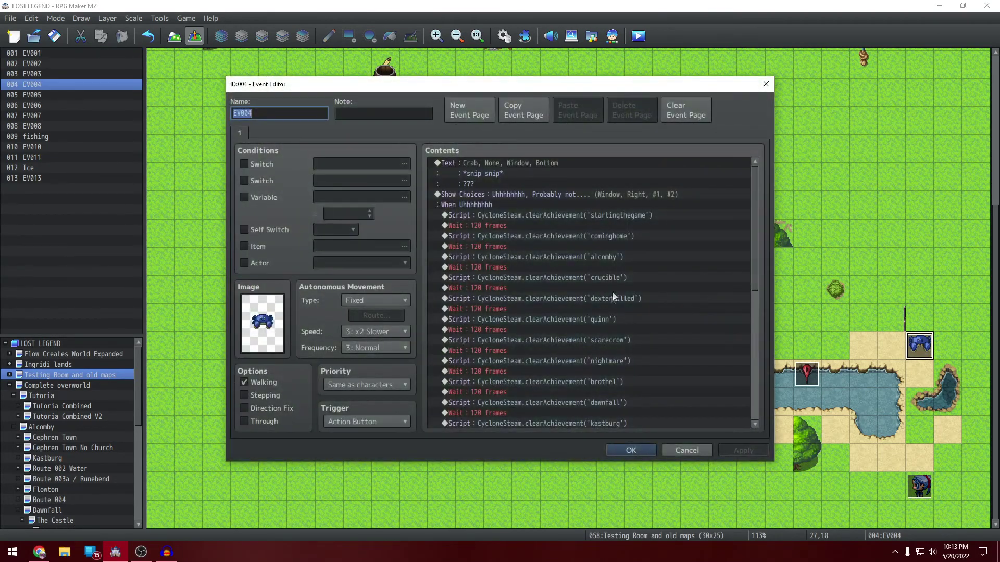
{"action": "scroll", "coordinate": [612, 288], "scroll_direction": "down", "scroll_amount": 7}
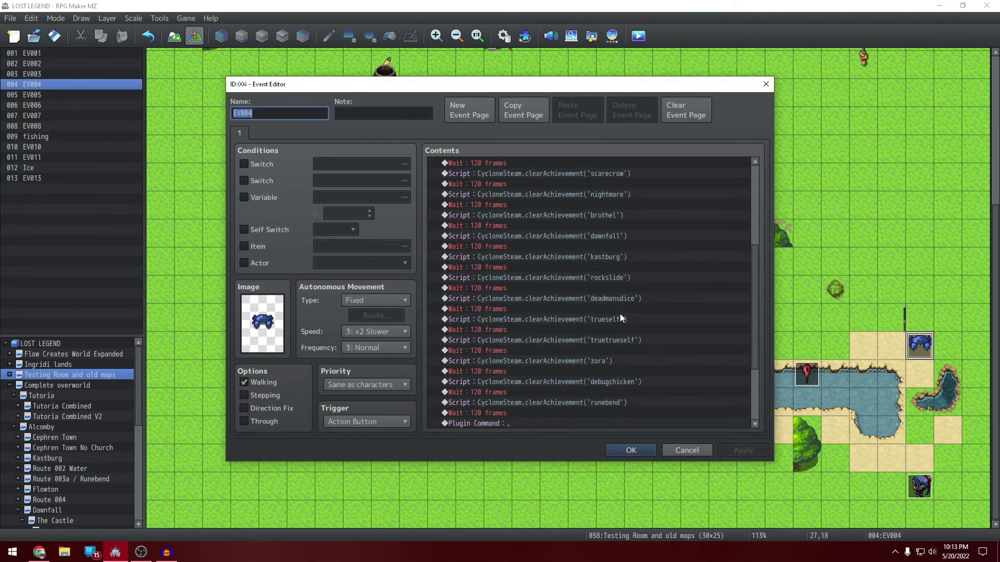
{"action": "left_click", "coordinate": [639, 451]}
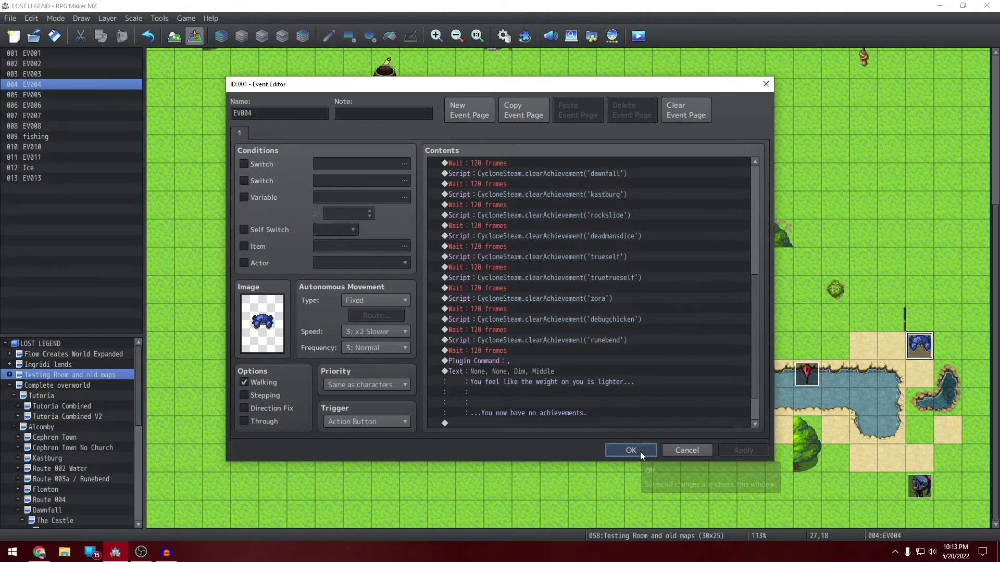
{"action": "left_click", "coordinate": [815, 376]}
{"action": "double_click", "coordinate": [815, 376]}
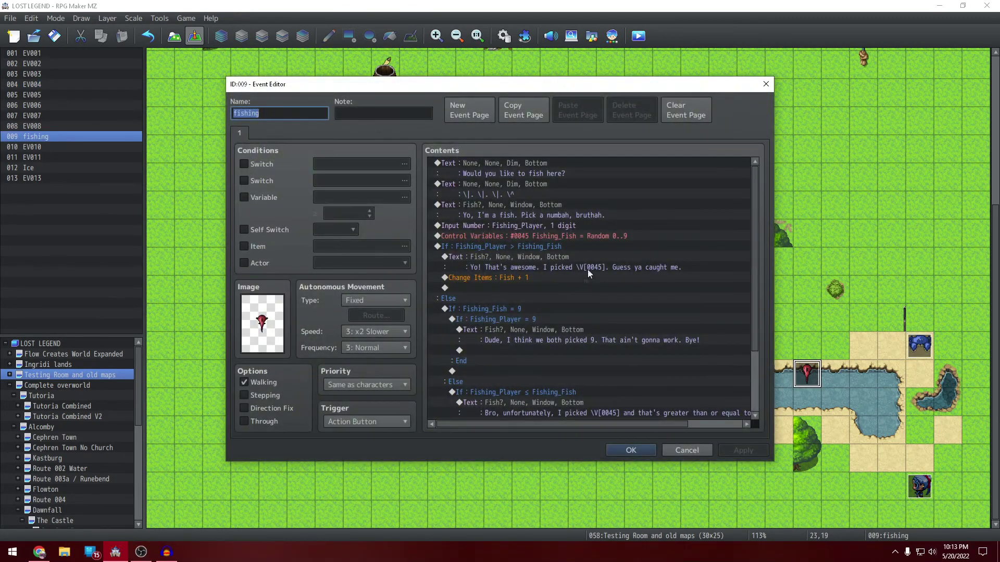
{"action": "scroll", "coordinate": [595, 260], "scroll_direction": "down", "scroll_amount": 2}
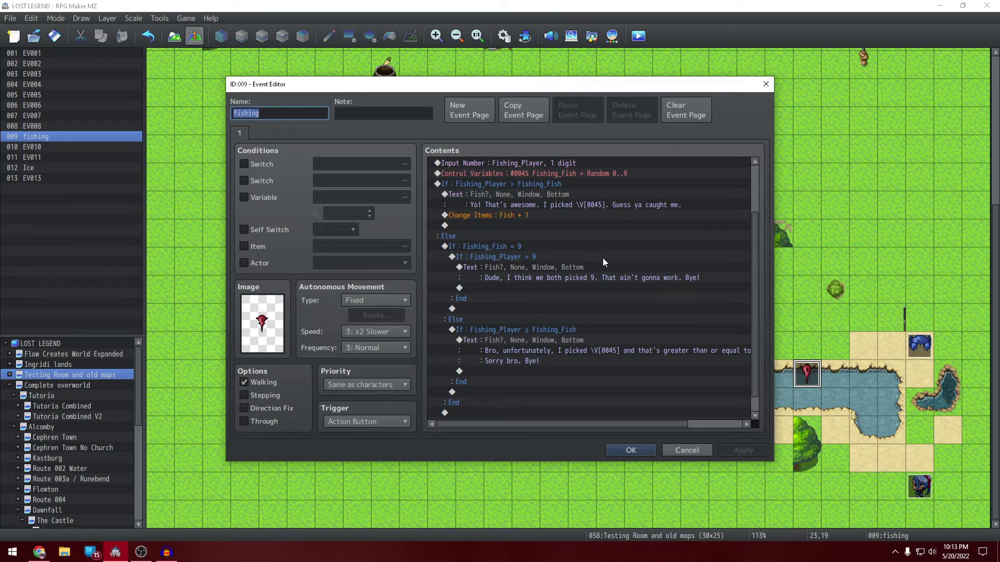
{"action": "left_click", "coordinate": [632, 451]}
Step: Check the Ice event's settings, then delete it from the map
{"action": "scroll", "coordinate": [594, 307], "scroll_direction": "up", "scroll_amount": 3}
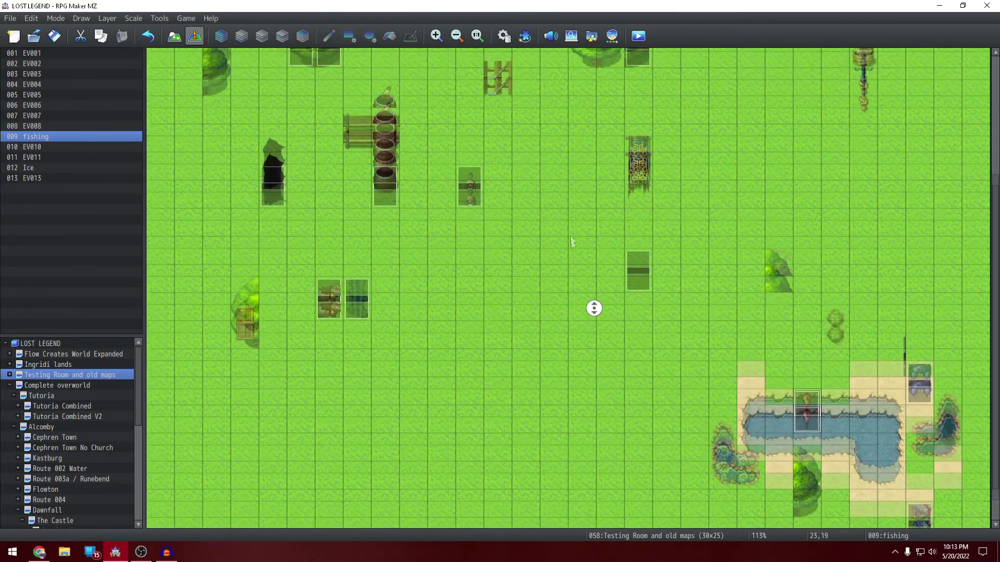
{"action": "double_click", "coordinate": [634, 363]}
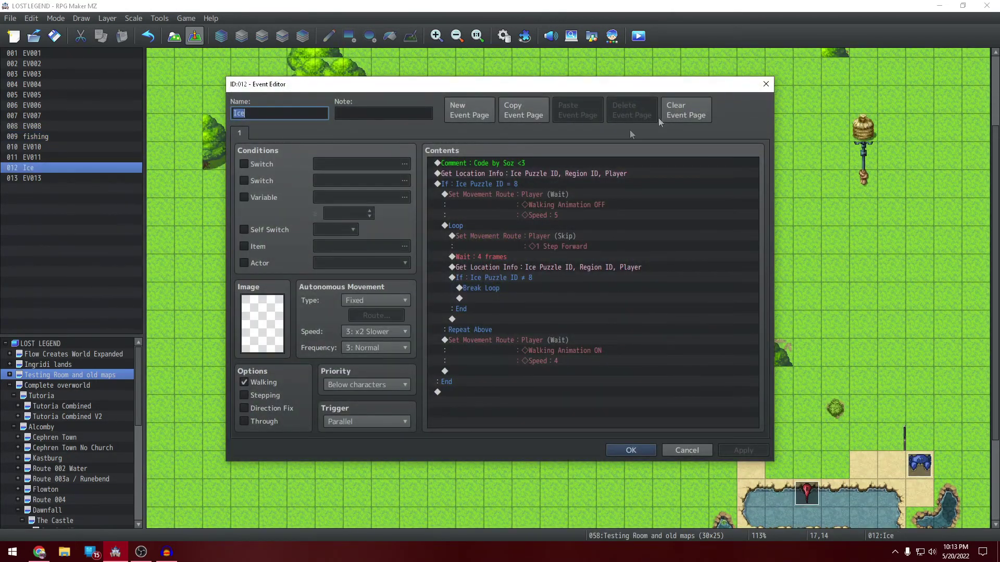
{"action": "left_click", "coordinate": [765, 85]}
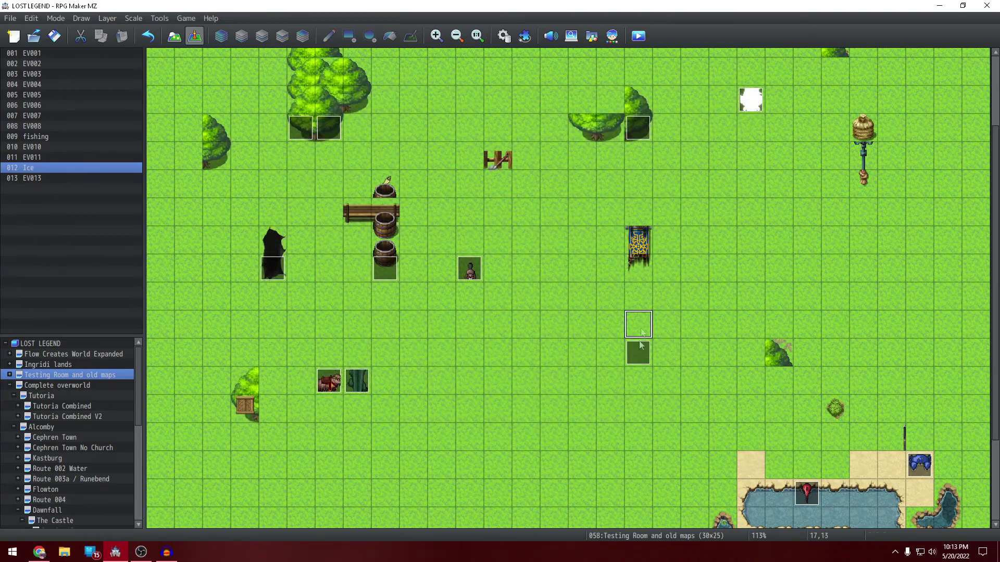
{"action": "key", "text": "Delete"}
Step: Move event EV013 one tile right to 28,23 and open EV008
{"action": "scroll", "coordinate": [639, 354], "scroll_direction": "down", "scroll_amount": 3}
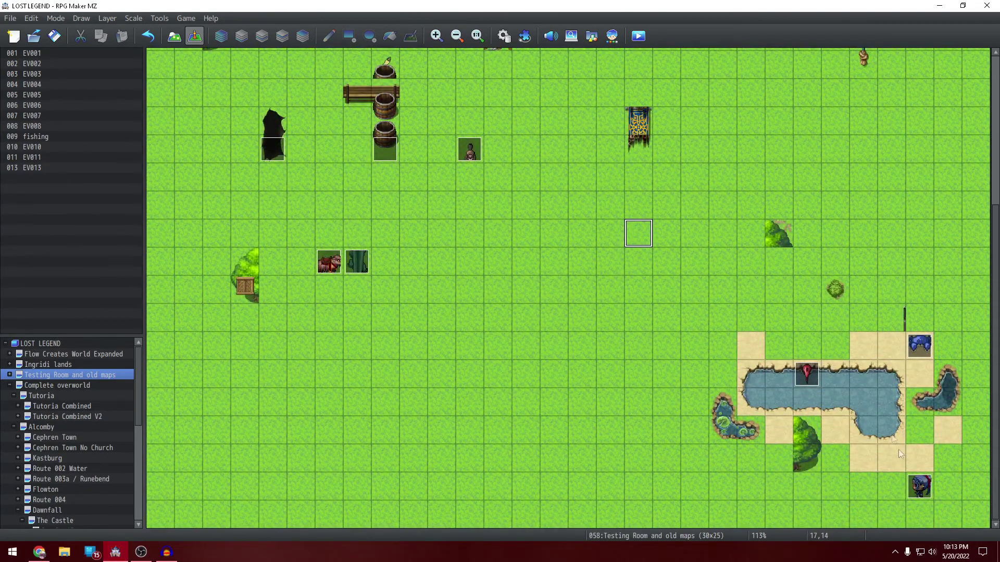
{"action": "left_click", "coordinate": [920, 487]}
{"action": "left_click_drag", "start_coordinate": [921, 489], "coordinate": [827, 177]}
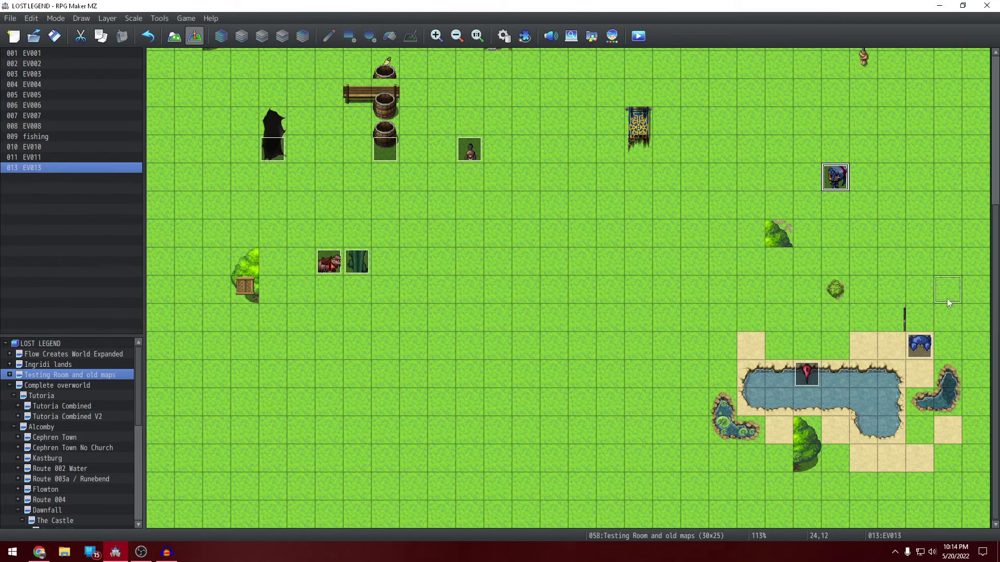
{"action": "left_click_drag", "start_coordinate": [952, 314], "coordinate": [949, 487]}
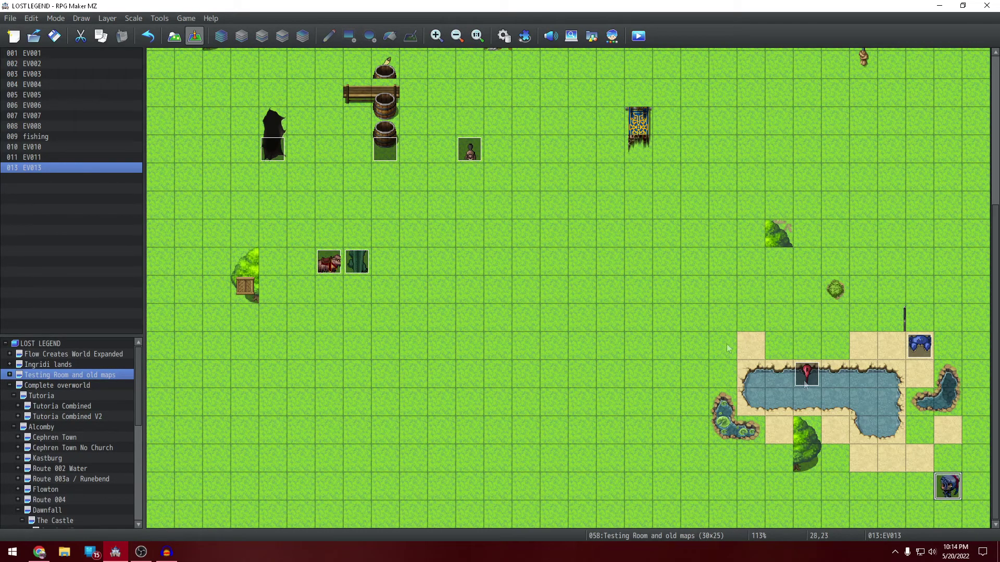
{"action": "scroll", "coordinate": [557, 257], "scroll_direction": "up", "scroll_amount": 2}
{"action": "scroll", "coordinate": [557, 257], "scroll_direction": "up", "scroll_amount": 6}
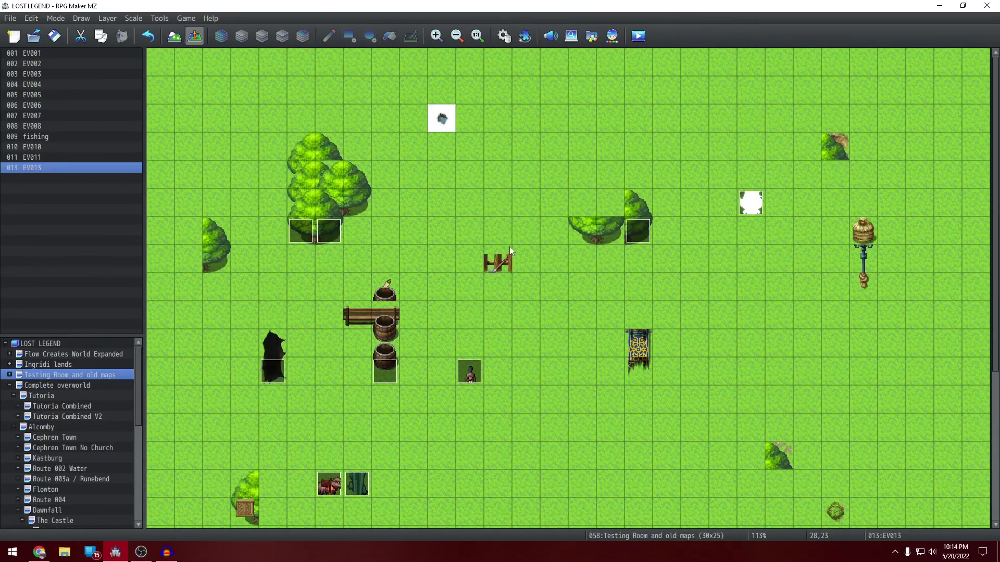
{"action": "double_click", "coordinate": [638, 230]}
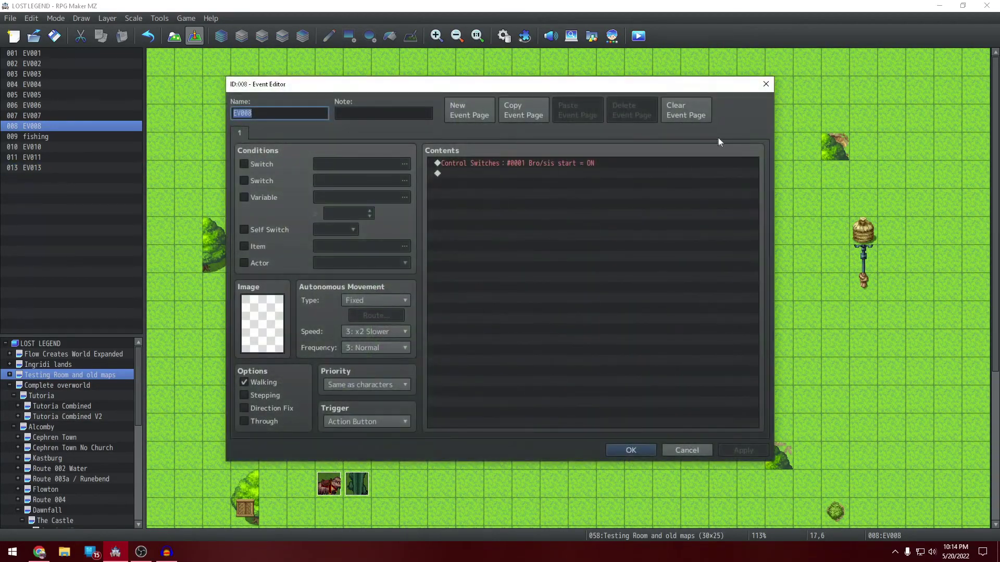
Step: Close EV008's editor and delete EV008 from the Testing Room map
{"action": "left_click", "coordinate": [765, 84]}
{"action": "key", "text": "Delete"}
{"action": "scroll", "coordinate": [567, 286], "scroll_direction": "down", "scroll_amount": 5}
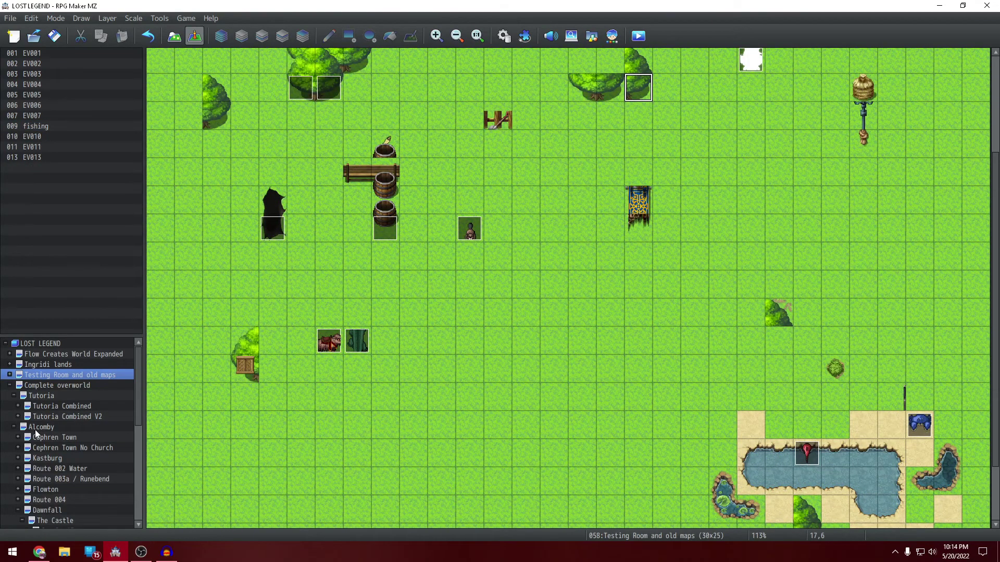
{"action": "scroll", "coordinate": [329, 298], "scroll_direction": "up", "scroll_amount": 5}
{"action": "scroll", "coordinate": [338, 284], "scroll_direction": "down", "scroll_amount": 3}
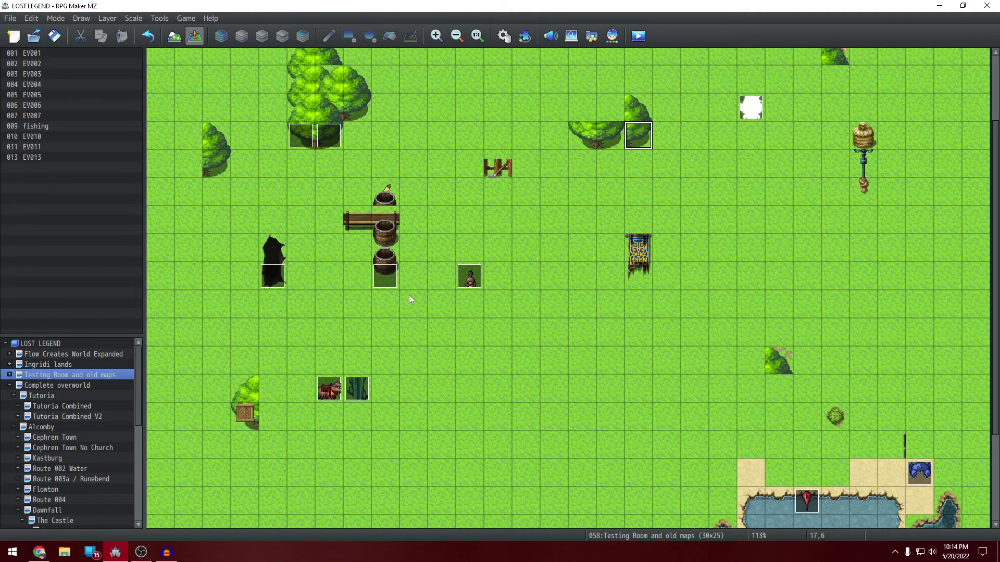
{"action": "middle_click", "coordinate": [419, 360]}
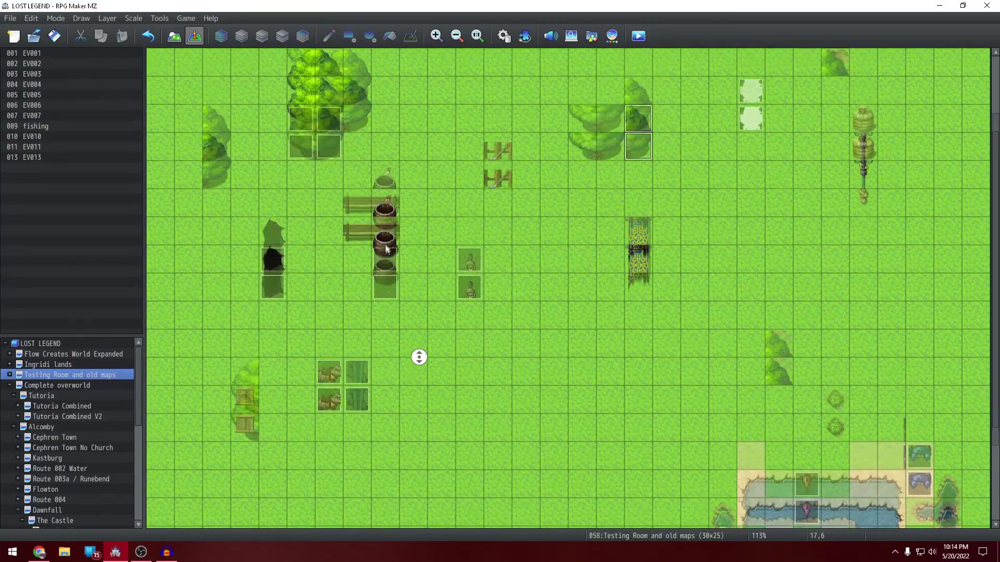
{"action": "middle_click", "coordinate": [453, 323]}
{"action": "middle_click", "coordinate": [455, 304]}
{"action": "middle_click", "coordinate": [451, 324]}
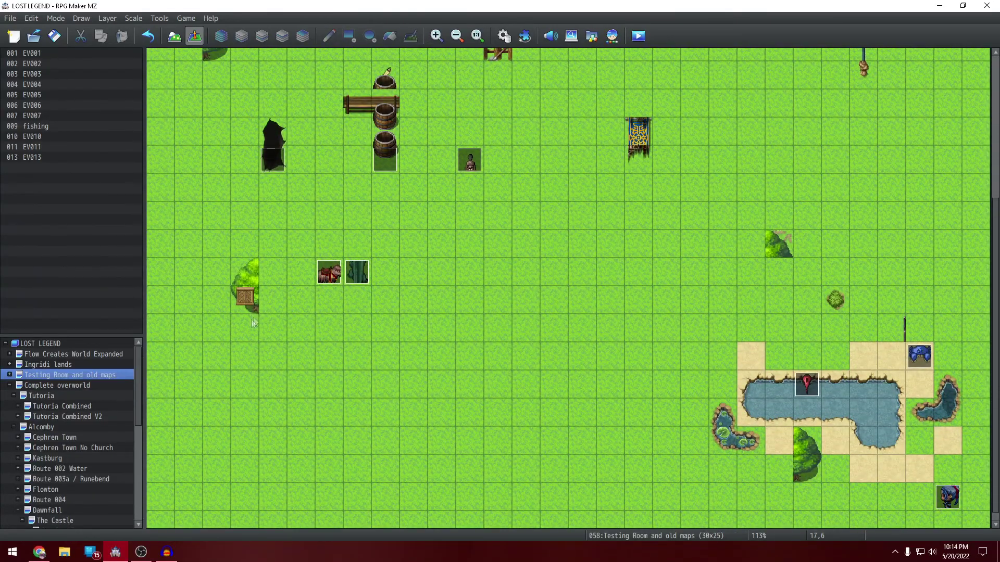
Step: Open Tutoria Combined, pan to the dirt road below the cliffs, and create an event there
{"action": "scroll", "coordinate": [331, 292], "scroll_direction": "up", "scroll_amount": 3}
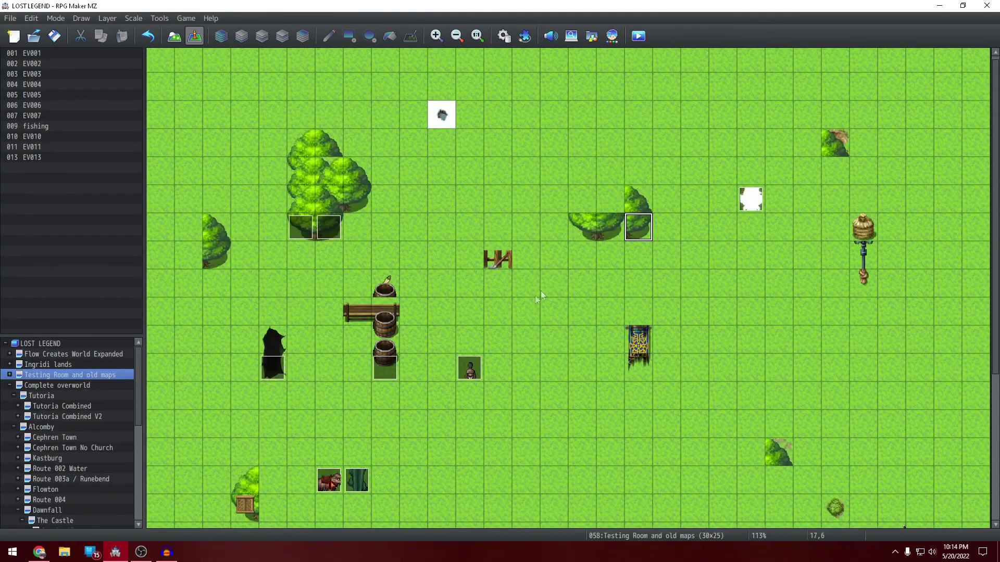
{"action": "scroll", "coordinate": [541, 287], "scroll_direction": "down", "scroll_amount": 4}
{"action": "scroll", "coordinate": [46, 421], "scroll_direction": "down", "scroll_amount": 2}
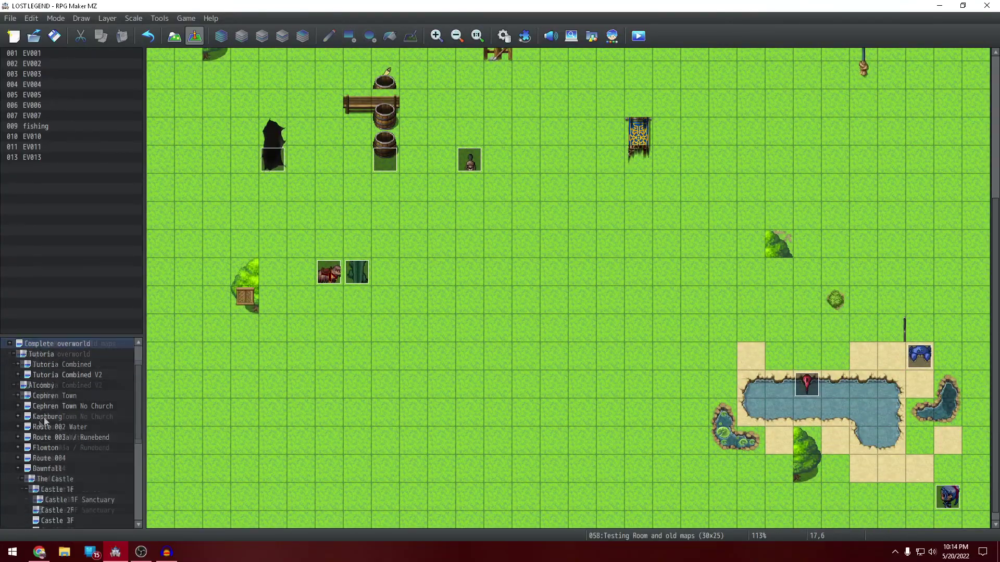
{"action": "scroll", "coordinate": [55, 394], "scroll_direction": "up", "scroll_amount": 1}
{"action": "left_click", "coordinate": [54, 386]}
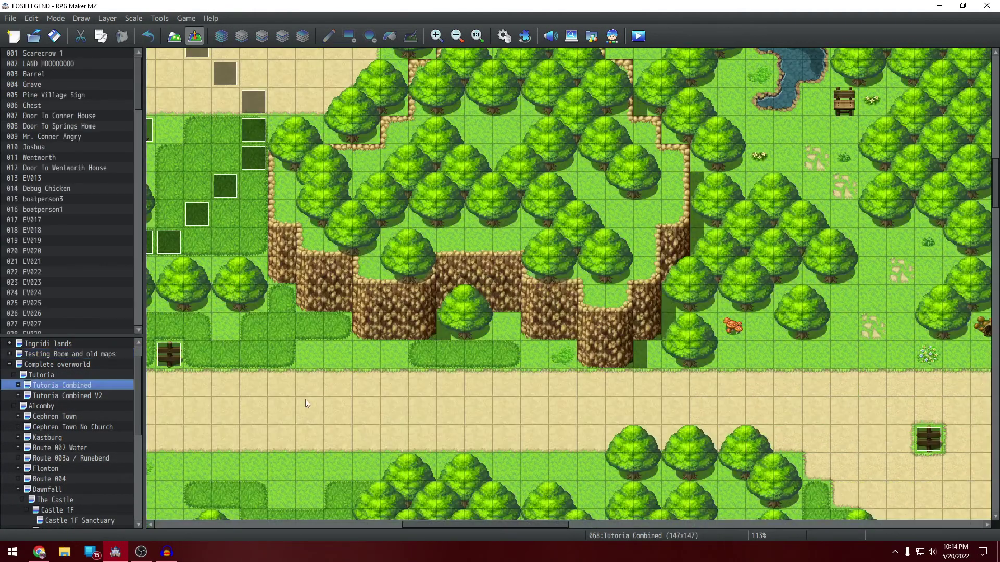
{"action": "middle_click", "coordinate": [403, 339]}
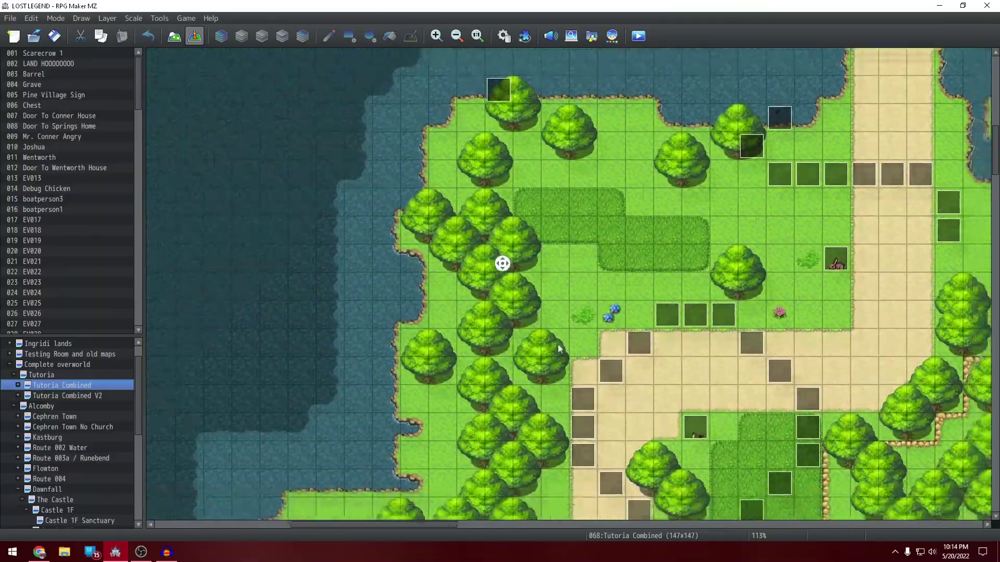
{"action": "middle_click", "coordinate": [567, 360]}
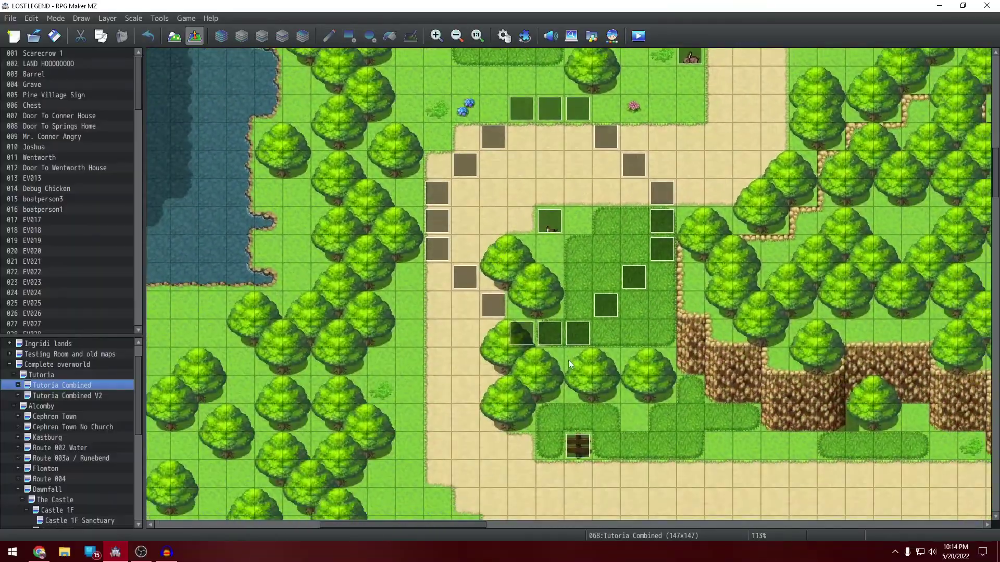
{"action": "middle_click", "coordinate": [570, 360]}
{"action": "middle_click", "coordinate": [564, 401]}
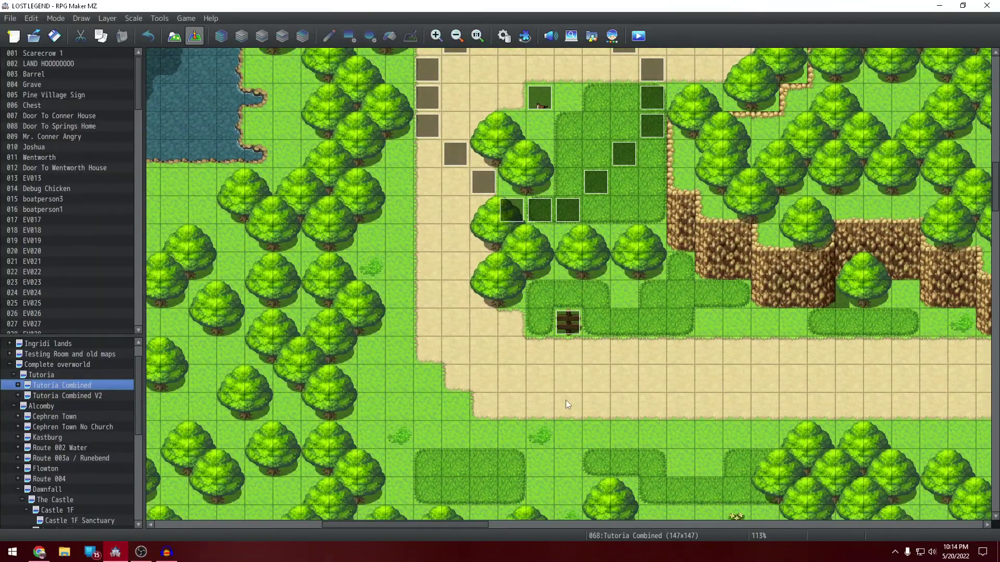
{"action": "middle_click", "coordinate": [700, 304]}
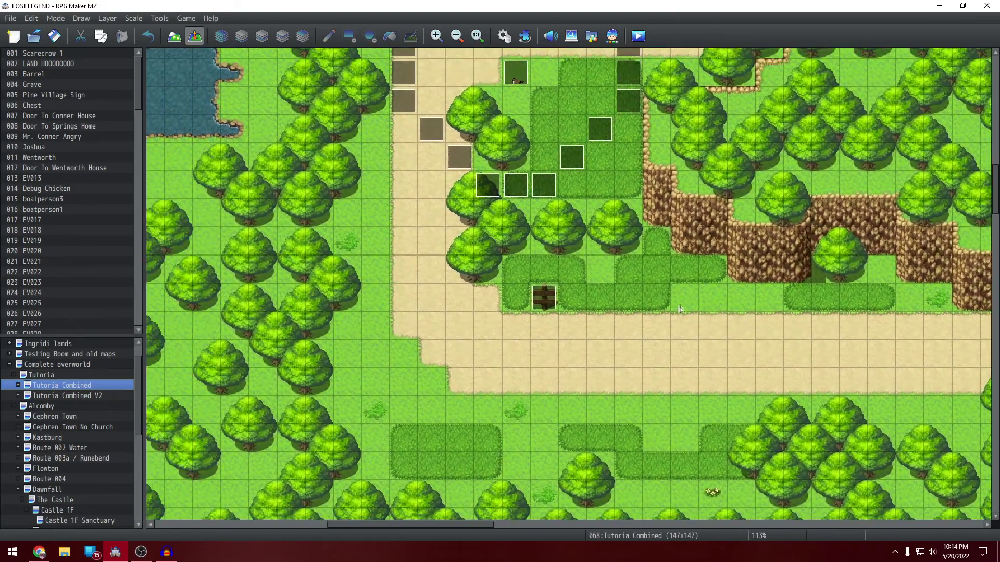
{"action": "middle_click", "coordinate": [563, 302]}
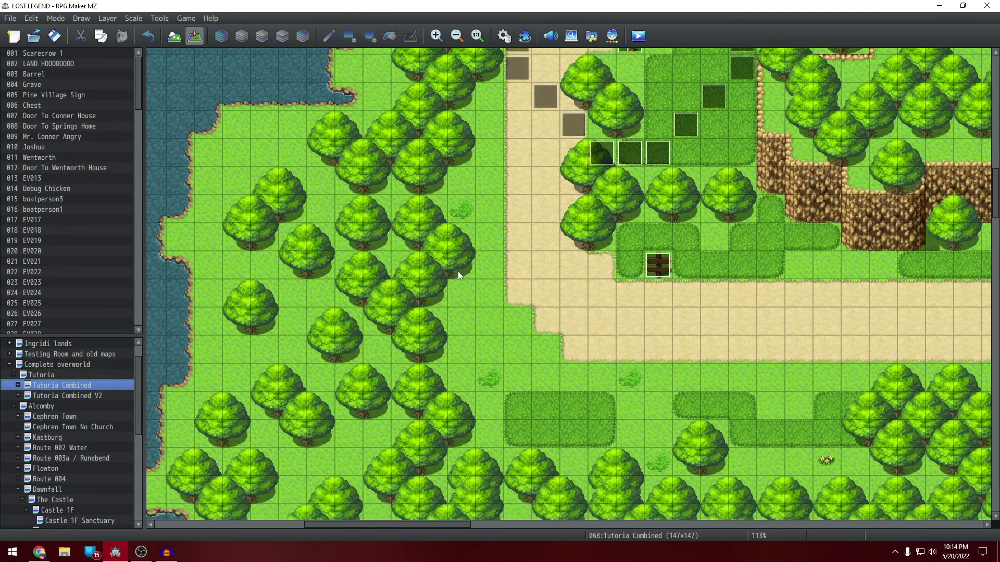
{"action": "double_click", "coordinate": [458, 271]}
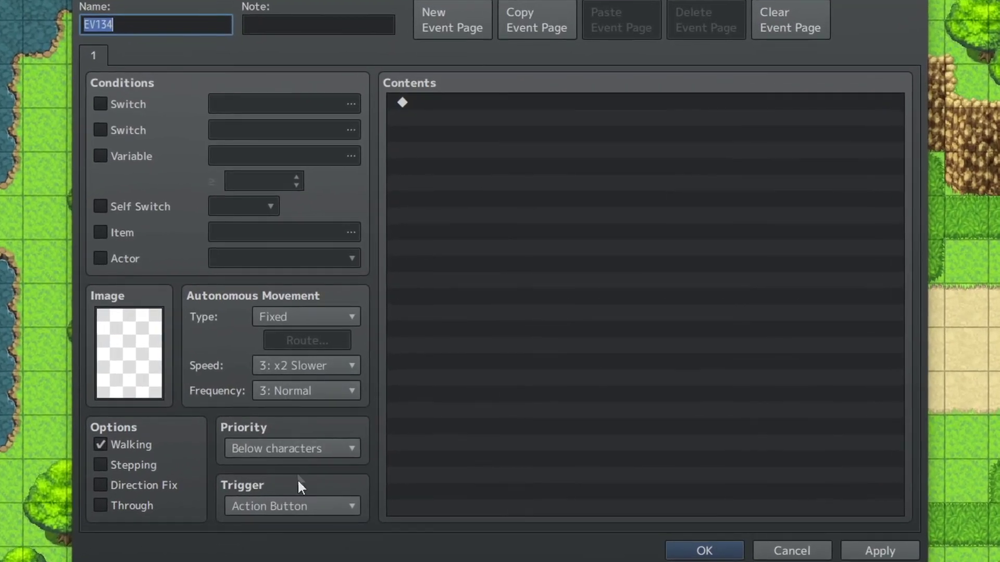
Step: Set new event EV134's priority to Same as characters
{"action": "left_click", "coordinate": [308, 430]}
{"action": "left_click", "coordinate": [289, 488]}
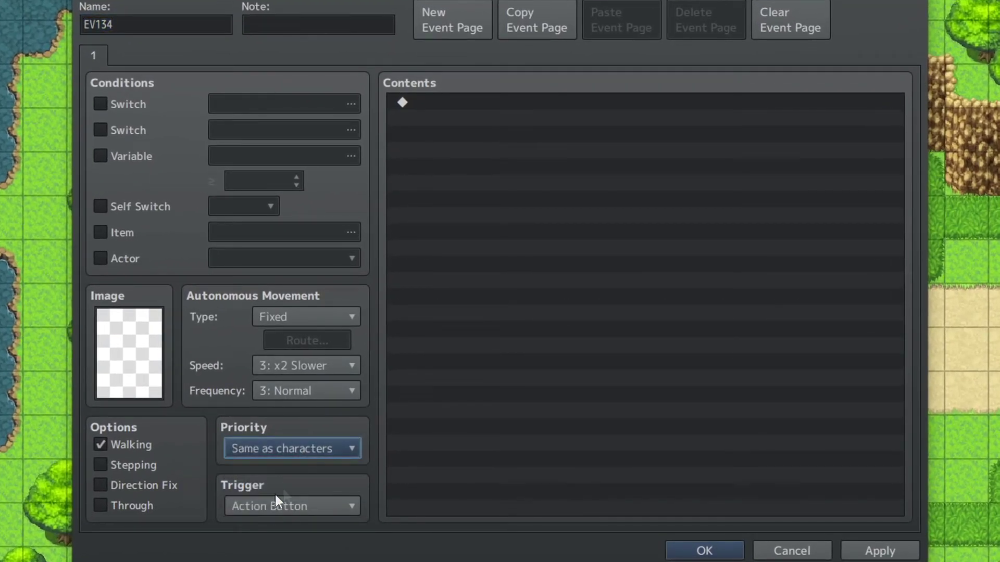
Step: On page 1, add a conditional branch checking the Shift button
{"action": "double_click", "coordinate": [451, 98]}
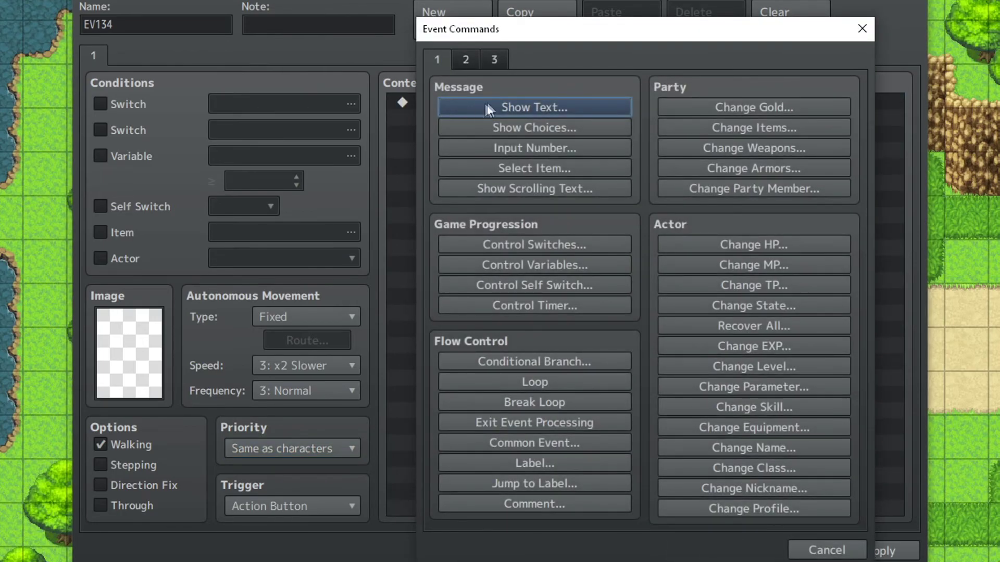
{"action": "left_click", "coordinate": [559, 366]}
{"action": "left_click", "coordinate": [499, 165]}
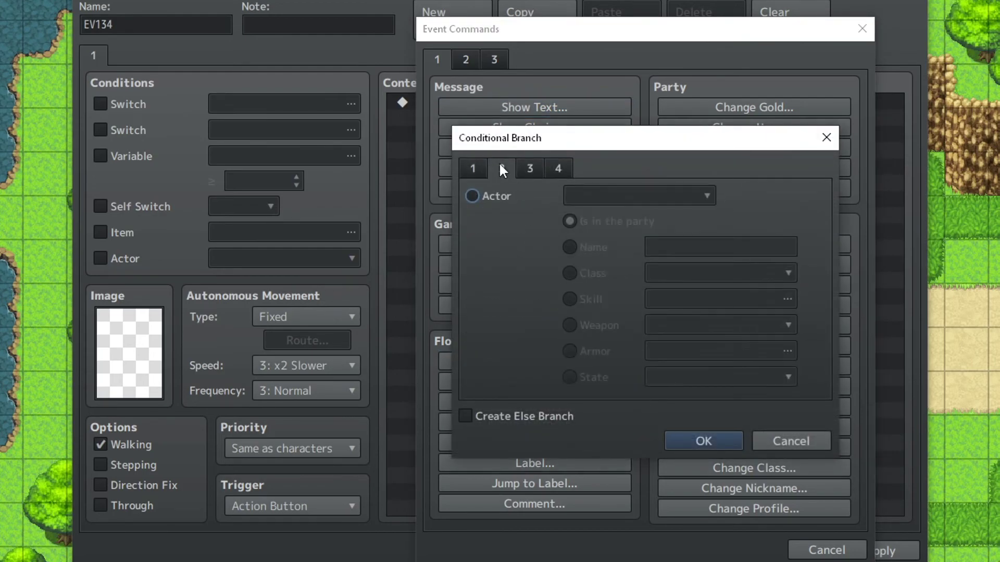
{"action": "left_click", "coordinate": [526, 168]}
{"action": "left_click", "coordinate": [557, 169]}
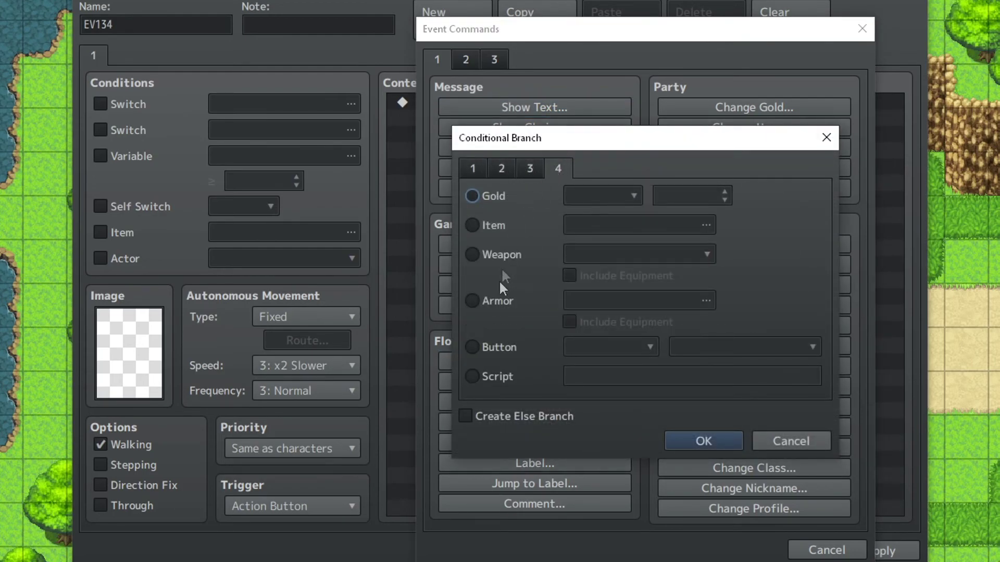
{"action": "left_click", "coordinate": [492, 348]}
{"action": "left_click", "coordinate": [580, 348]}
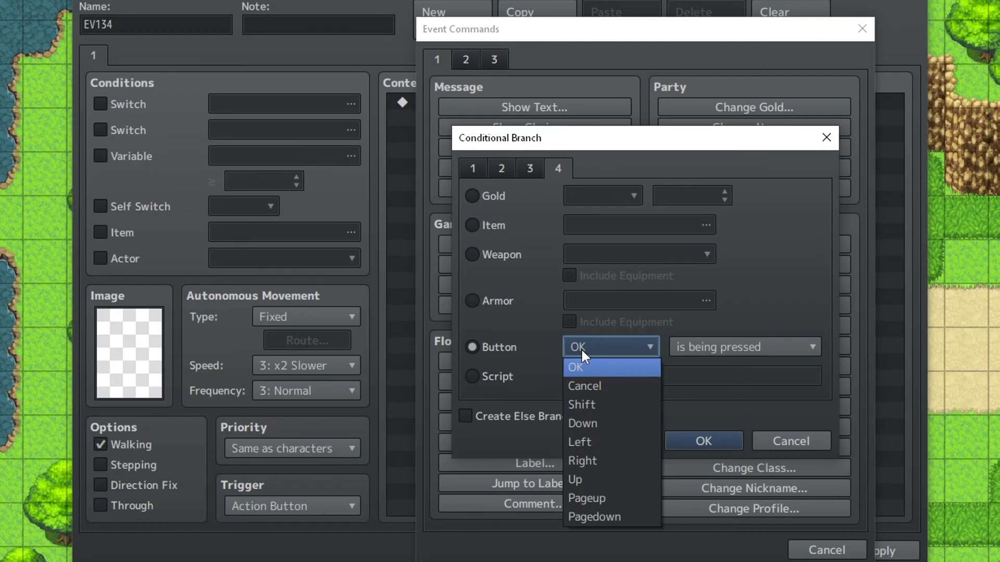
{"action": "left_click", "coordinate": [599, 401]}
{"action": "left_click", "coordinate": [703, 441]}
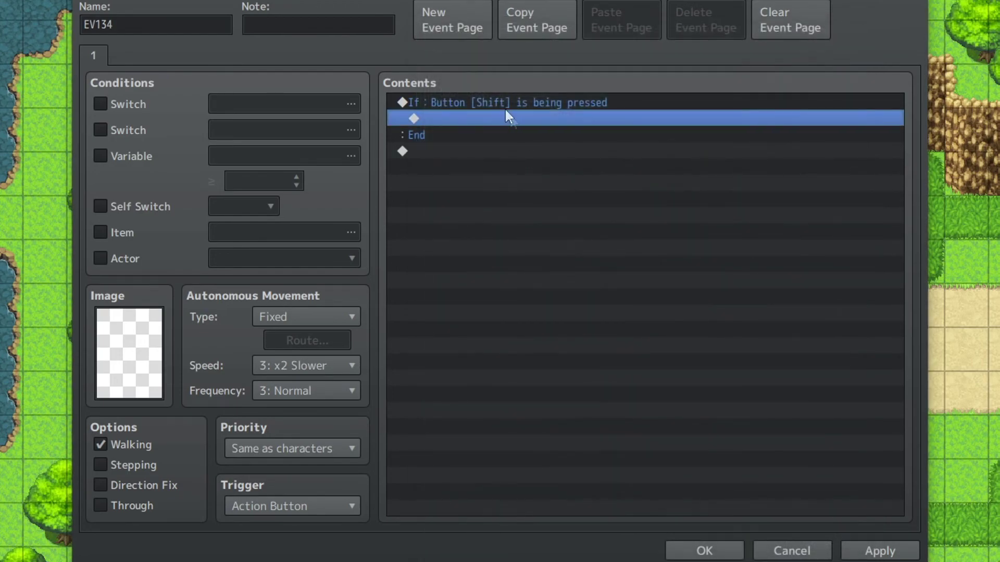
Step: Nest an OK button conditional branch inside the Shift branch
{"action": "double_click", "coordinate": [502, 119]}
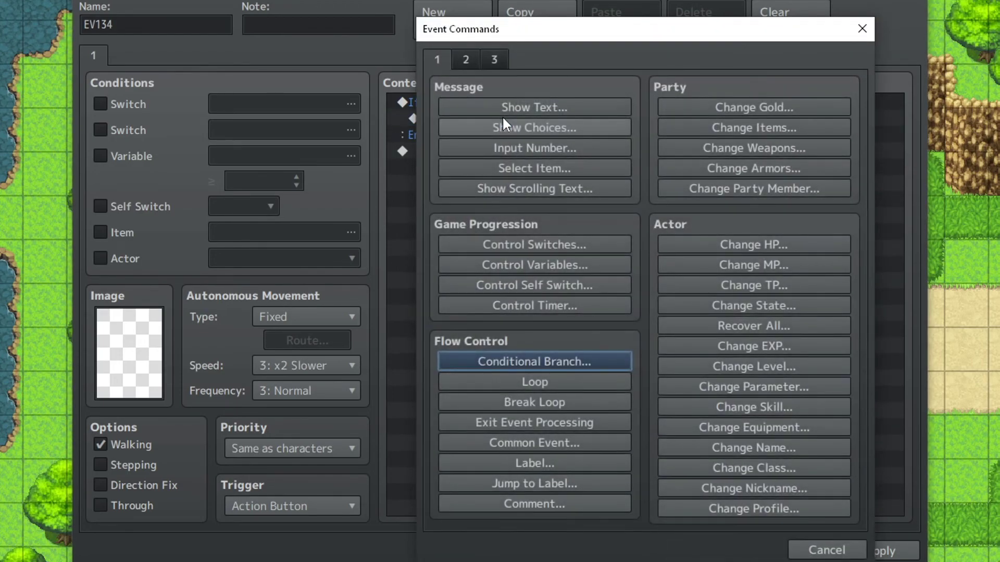
{"action": "left_click", "coordinate": [555, 363]}
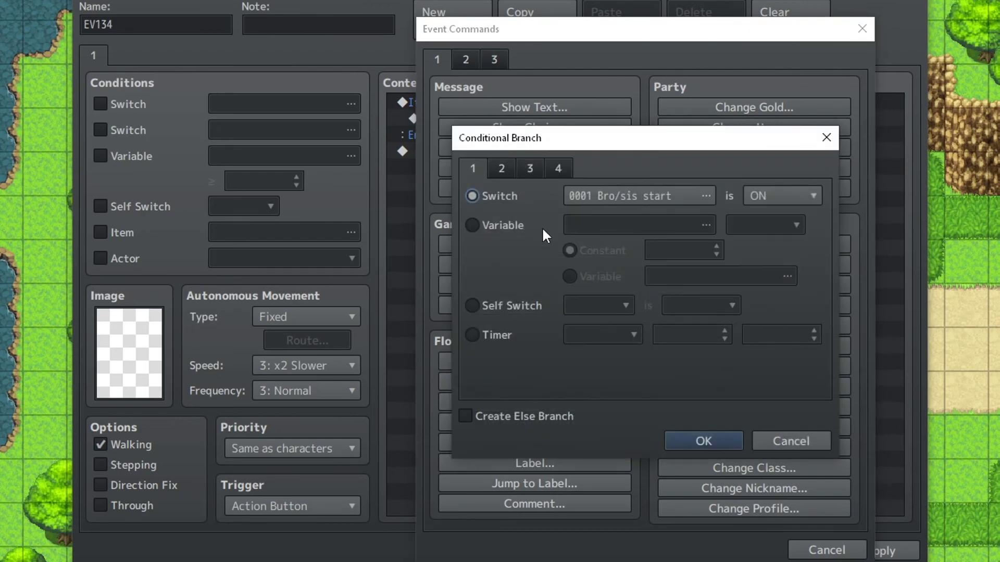
{"action": "left_click", "coordinate": [560, 168]}
{"action": "left_click", "coordinate": [499, 345]}
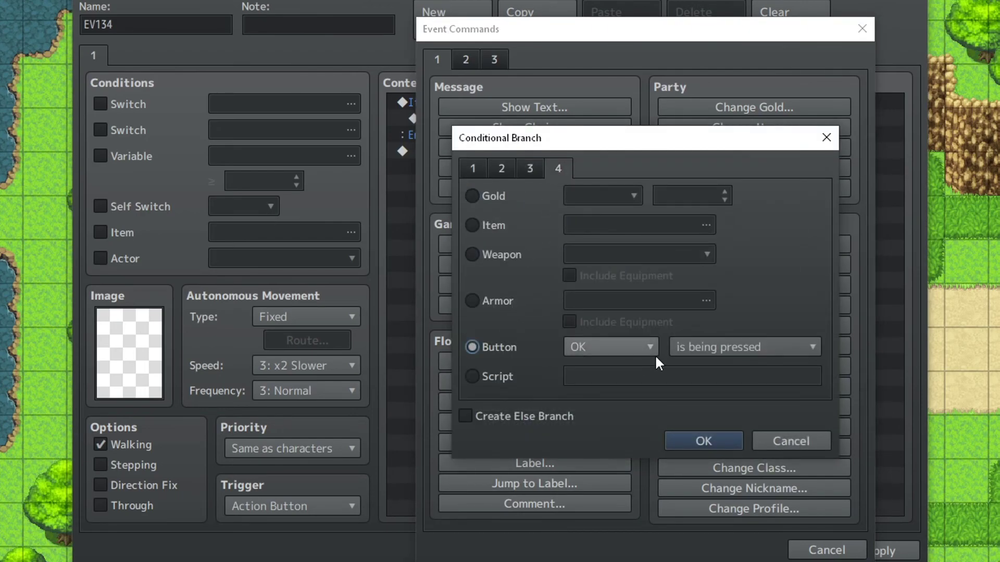
{"action": "left_click", "coordinate": [704, 441]}
Step: Inside the OK branch, turn self switch A ON
{"action": "double_click", "coordinate": [542, 134]}
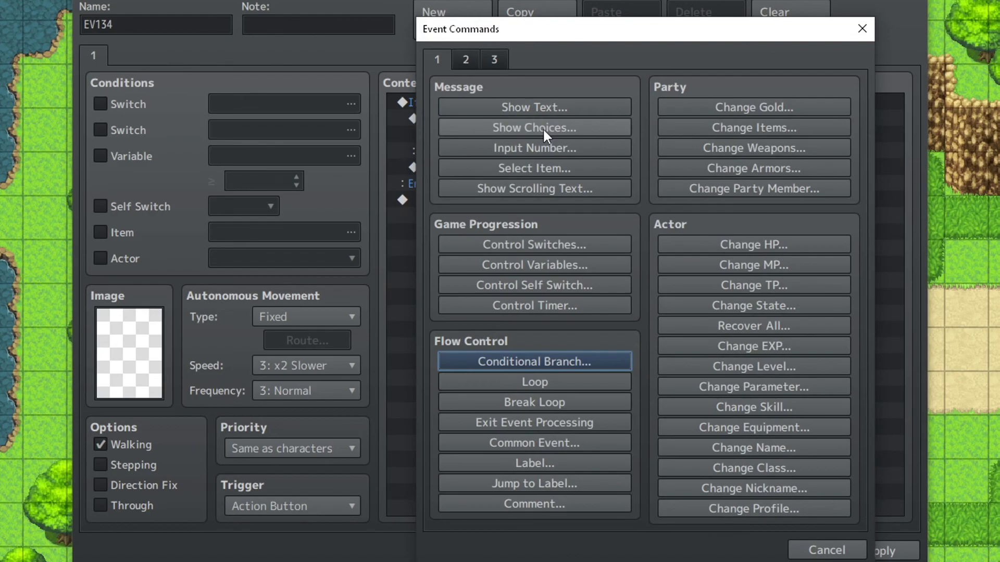
{"action": "left_click", "coordinate": [464, 59]}
{"action": "left_click", "coordinate": [438, 59]}
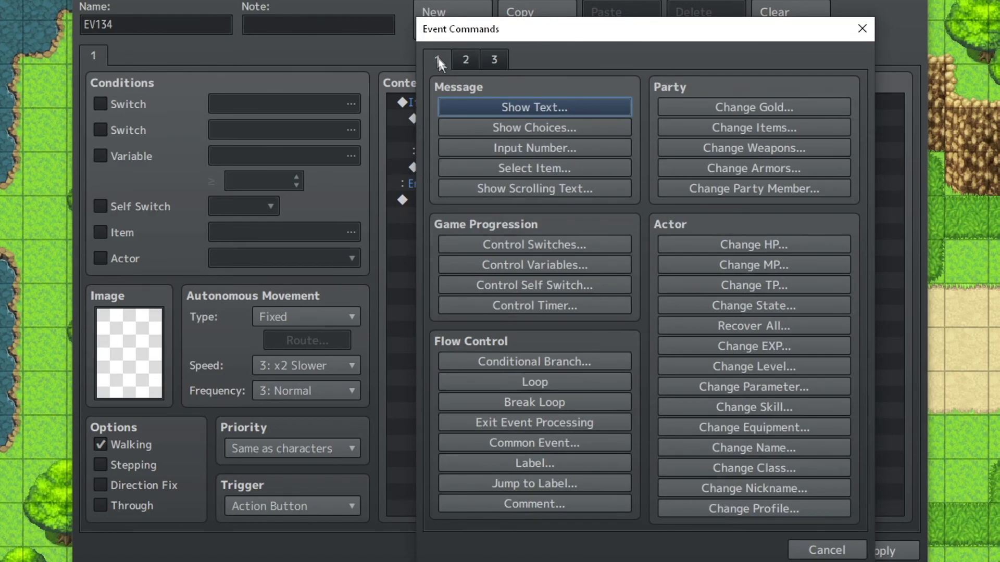
{"action": "left_click", "coordinate": [524, 286]}
{"action": "left_click", "coordinate": [607, 357]}
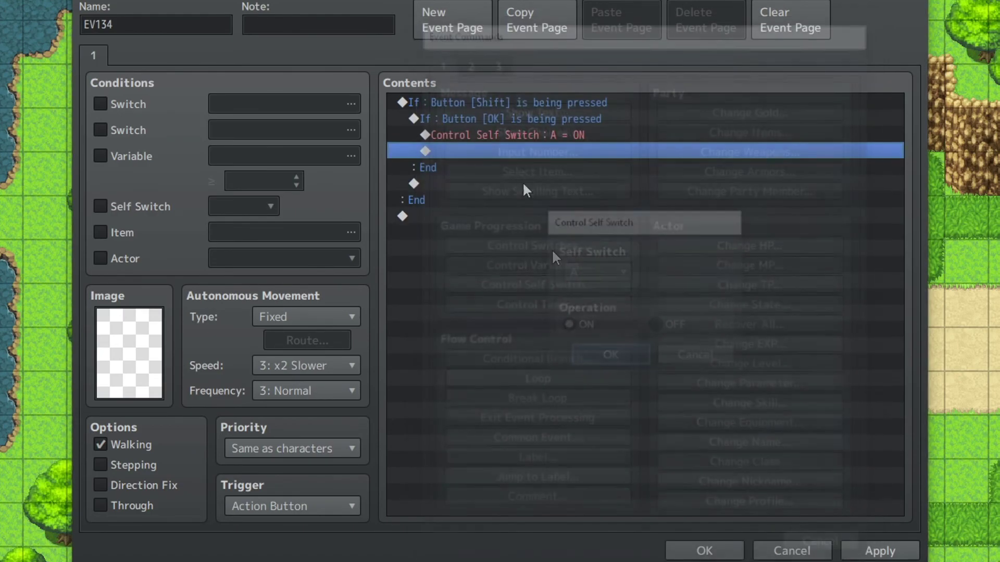
Step: Add page 2 with Same as characters priority, requiring self switch A
{"action": "left_click", "coordinate": [470, 20]}
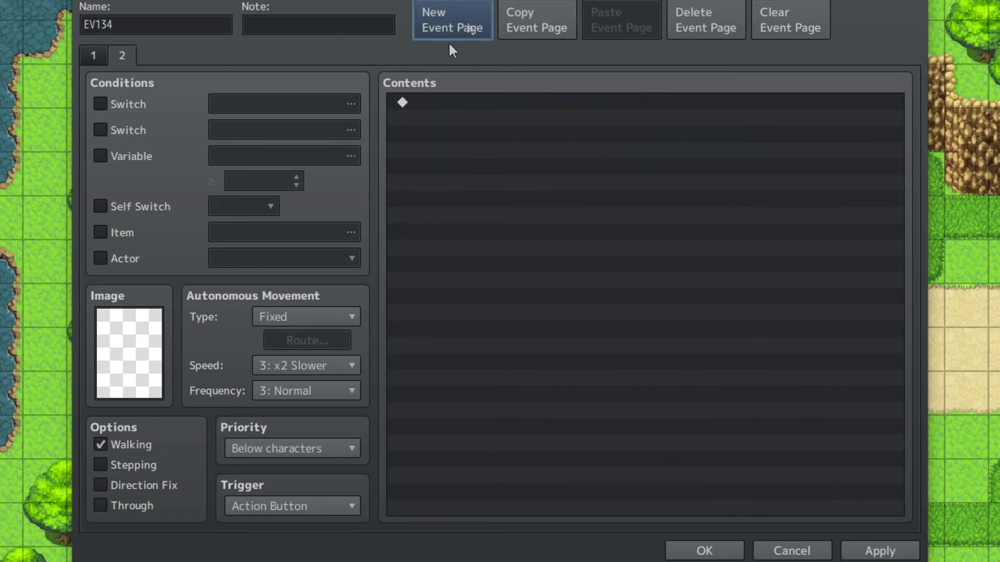
{"action": "left_click", "coordinate": [260, 444]}
{"action": "left_click", "coordinate": [269, 487]}
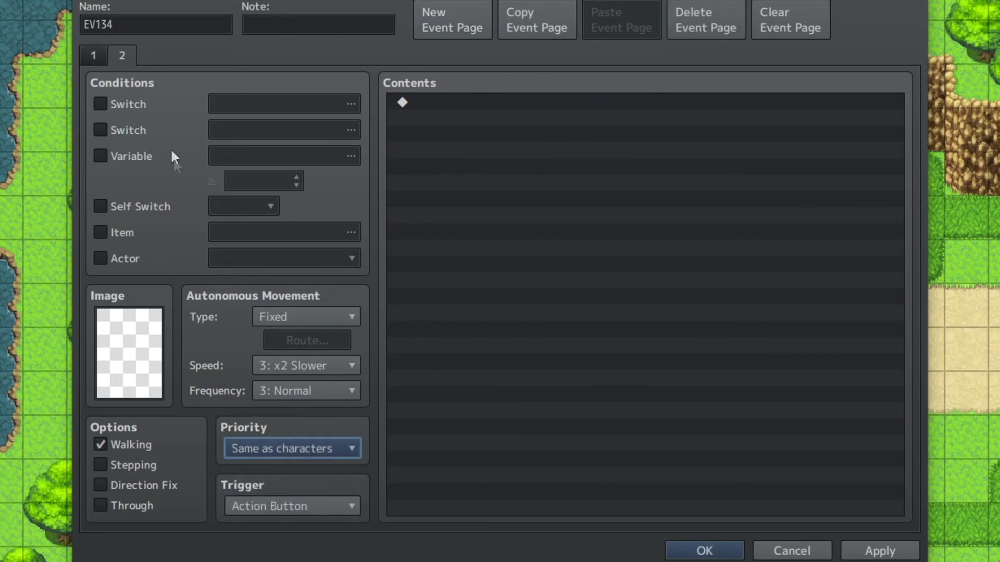
{"action": "left_click", "coordinate": [137, 207]}
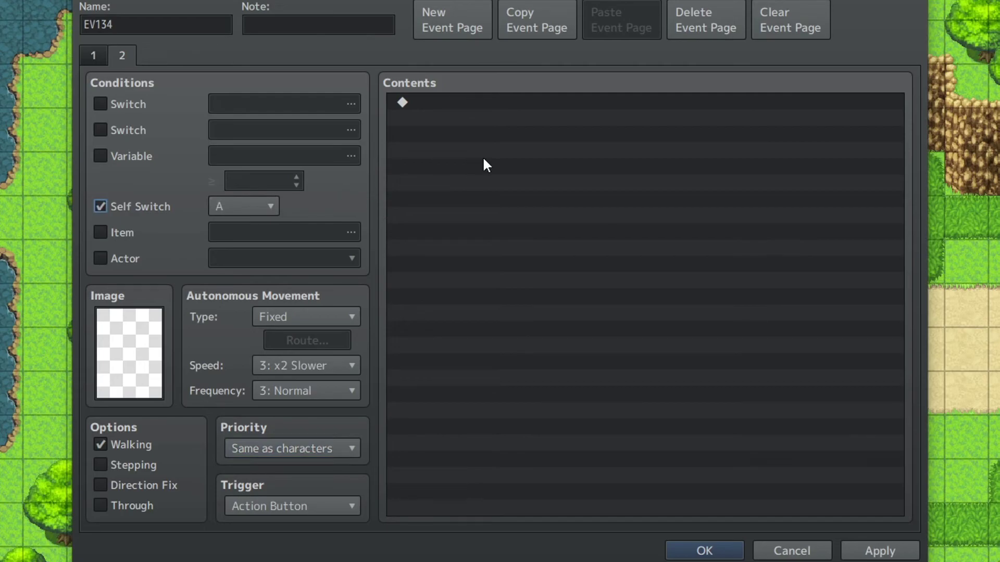
Step: On page 2, add a conditional branch checking the Shift button
{"action": "double_click", "coordinate": [492, 98]}
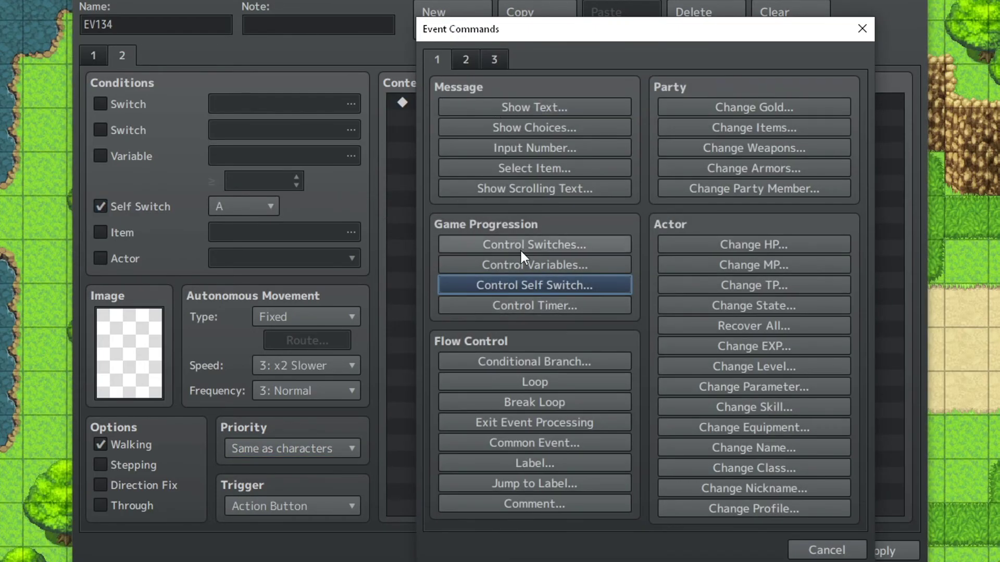
{"action": "left_click", "coordinate": [526, 360]}
{"action": "left_click", "coordinate": [532, 171]}
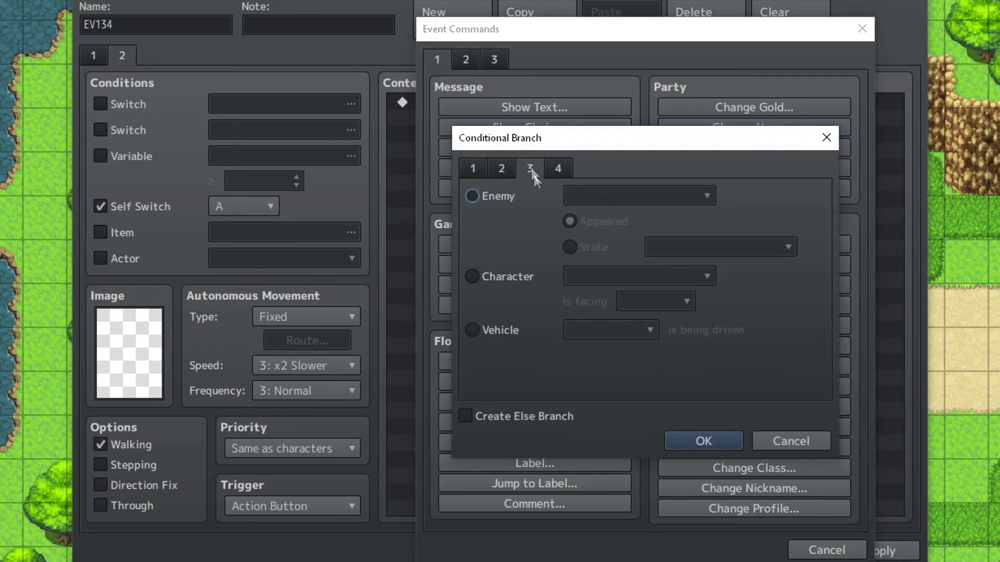
{"action": "left_click", "coordinate": [558, 169]}
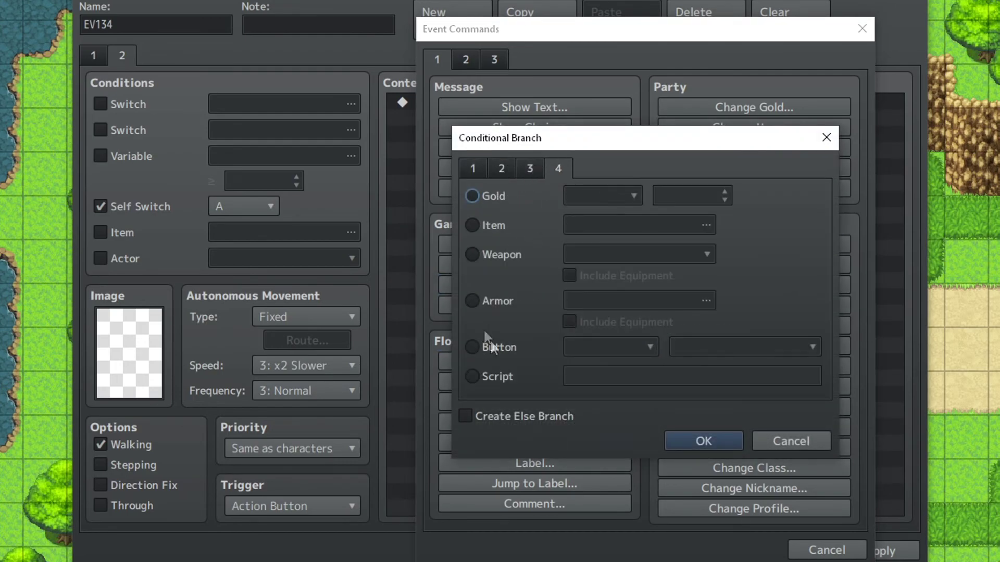
{"action": "left_click", "coordinate": [487, 346]}
{"action": "left_click", "coordinate": [610, 346]}
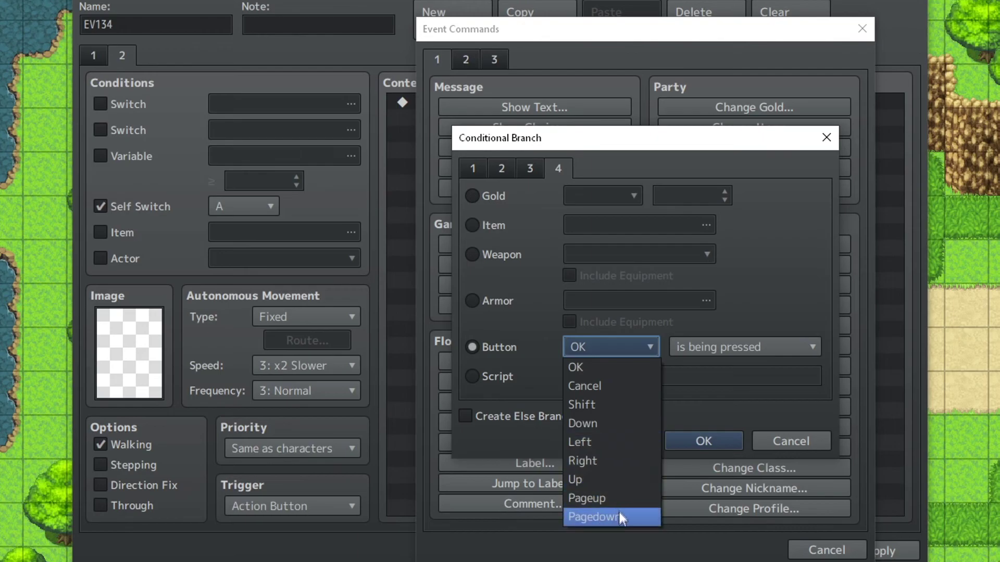
{"action": "left_click", "coordinate": [595, 405]}
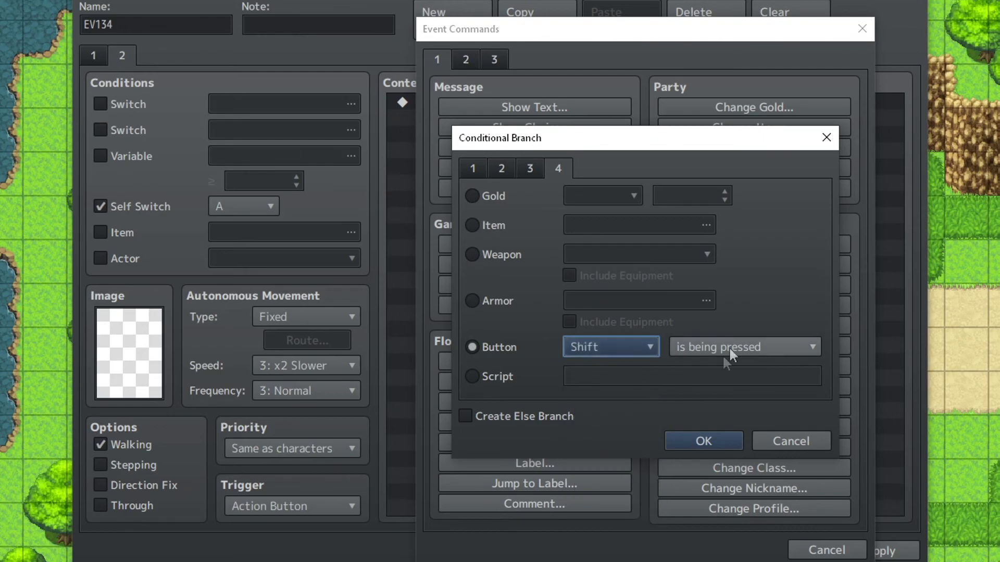
{"action": "left_click", "coordinate": [715, 440]}
Step: Nest an OK button conditional branch inside page 2's Shift branch
{"action": "double_click", "coordinate": [504, 116]}
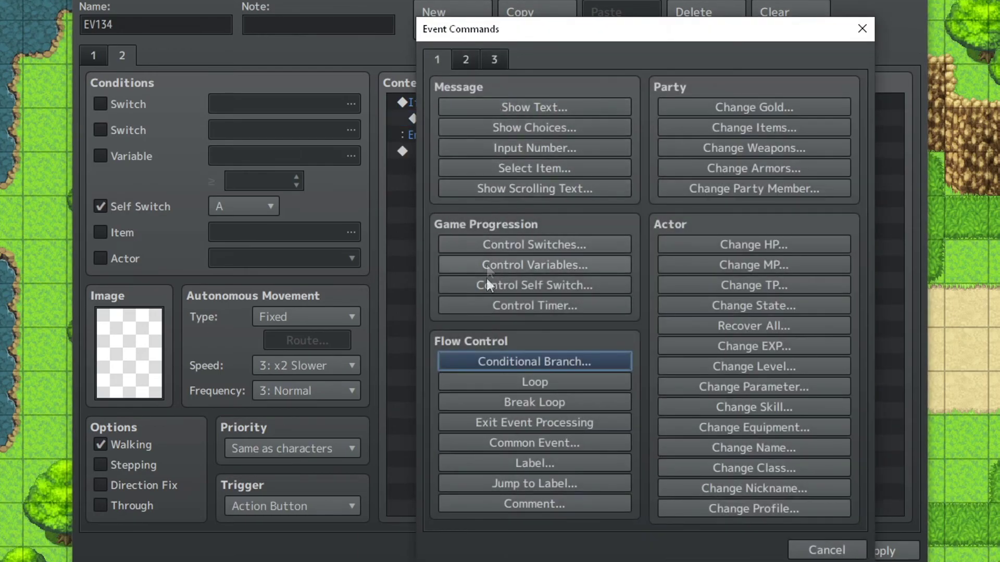
{"action": "left_click", "coordinate": [526, 360]}
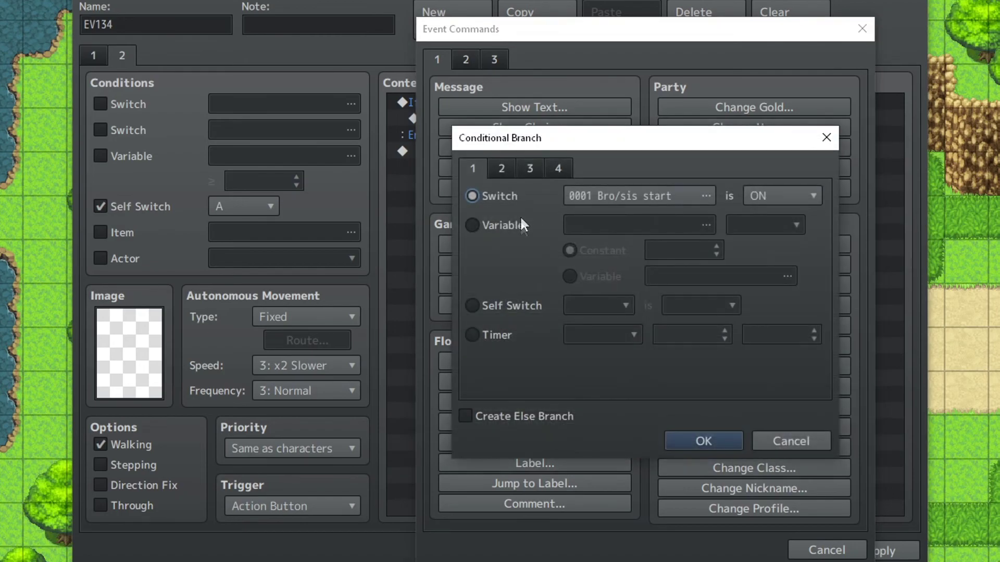
{"action": "left_click", "coordinate": [557, 168]}
{"action": "left_click", "coordinate": [495, 349]}
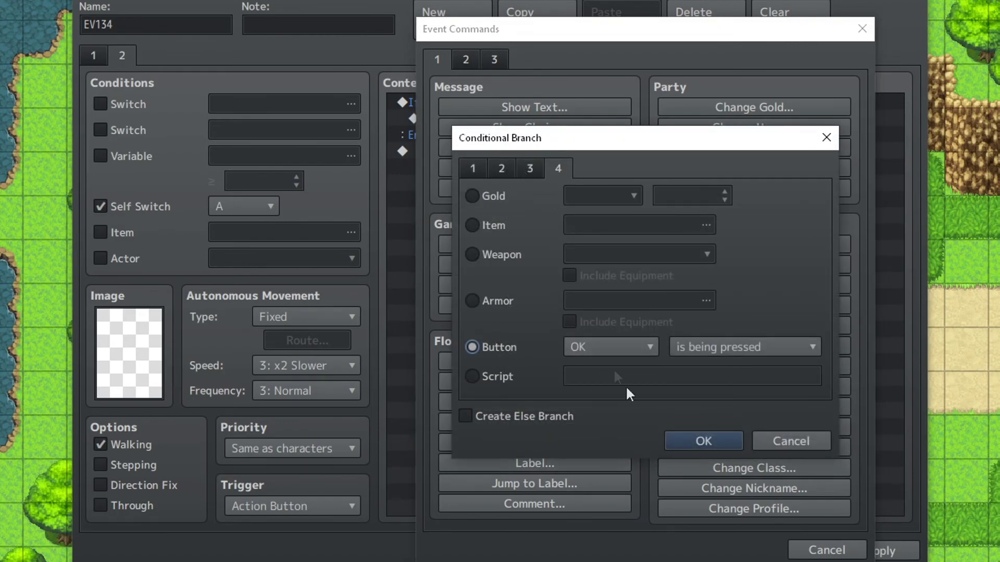
{"action": "left_click", "coordinate": [702, 439]}
Step: Inside the OK branch, turn self switch B ON
{"action": "double_click", "coordinate": [500, 136]}
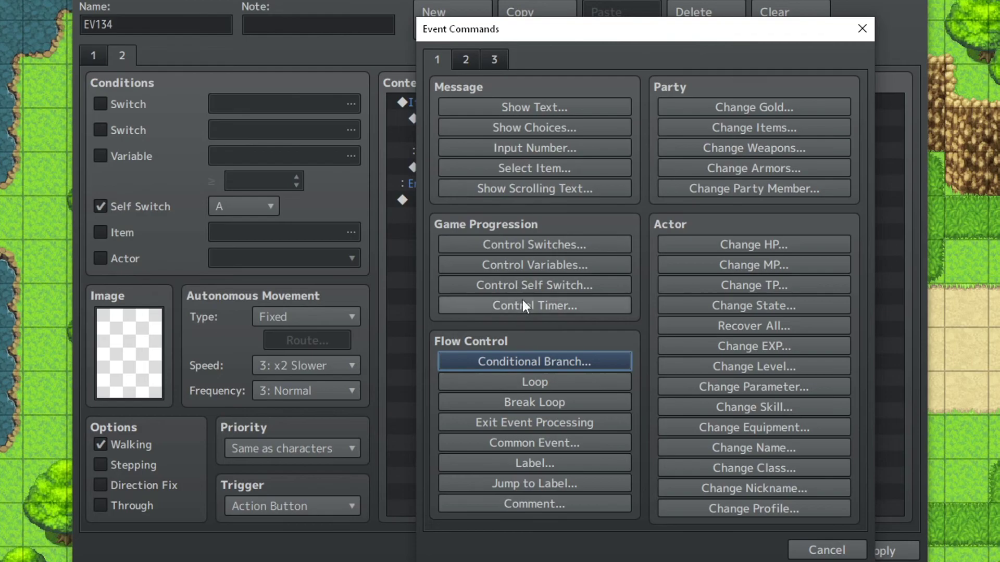
{"action": "left_click", "coordinate": [520, 287]}
{"action": "left_click", "coordinate": [600, 273]}
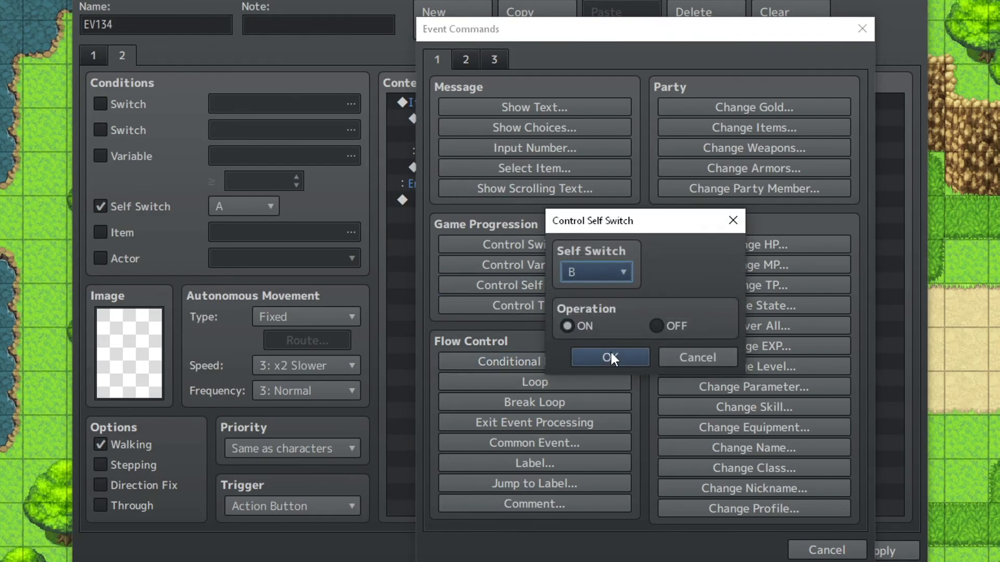
{"action": "left_click", "coordinate": [610, 358]}
Step: Add page 3 with Same as characters priority, requiring self switch B
{"action": "left_click", "coordinate": [455, 20]}
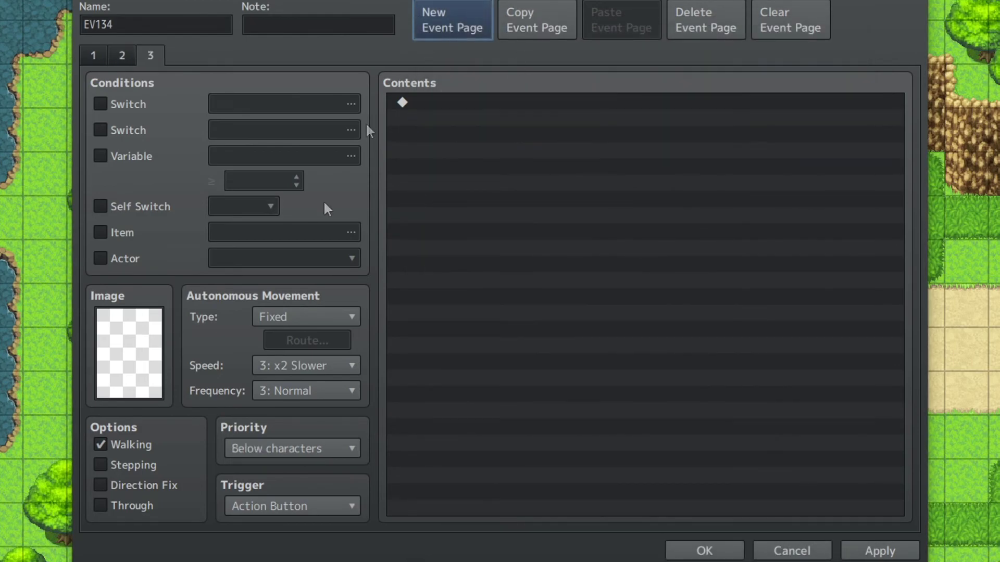
{"action": "left_click", "coordinate": [267, 447]}
{"action": "left_click", "coordinate": [267, 487]}
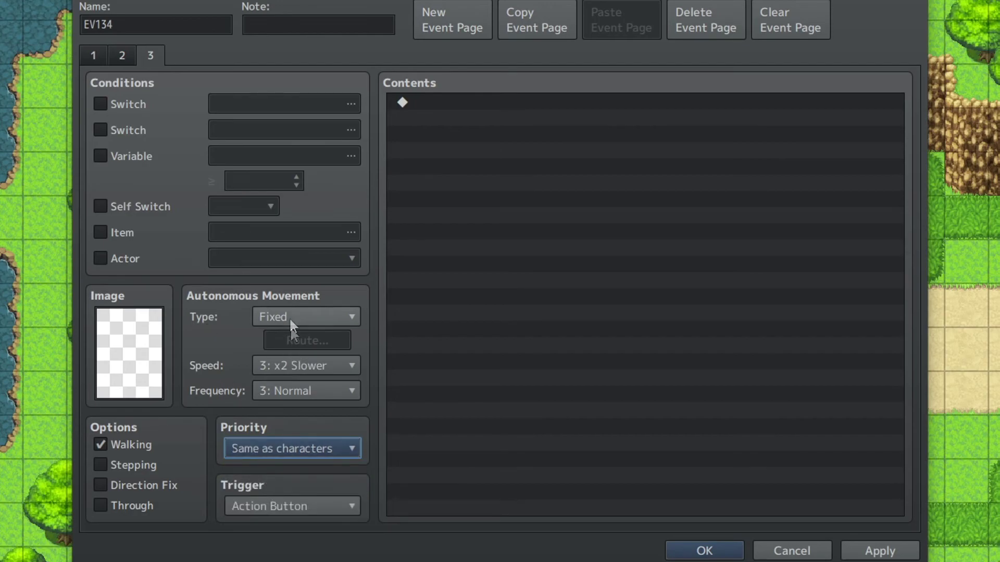
{"action": "left_click", "coordinate": [139, 206]}
{"action": "left_click", "coordinate": [243, 206]}
{"action": "left_click", "coordinate": [222, 245]}
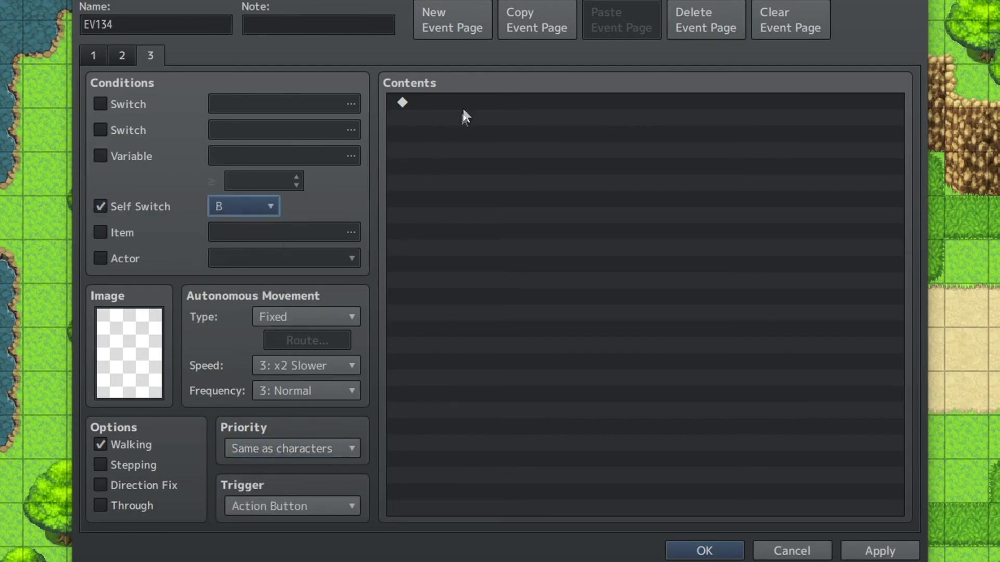
Step: On page 3, add a conditional branch checking the Cancel button
{"action": "double_click", "coordinate": [466, 102]}
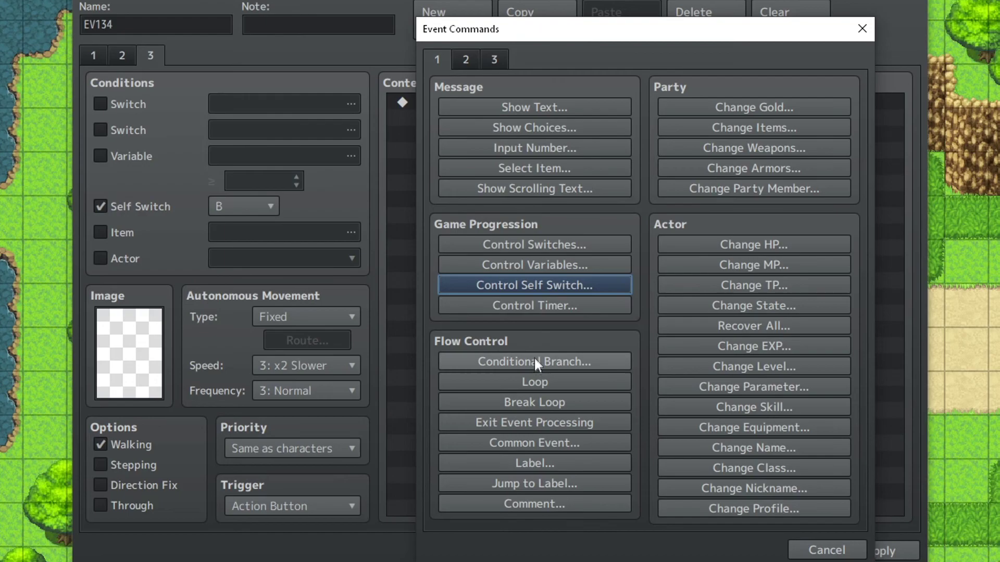
{"action": "left_click", "coordinate": [533, 359]}
{"action": "left_click", "coordinate": [557, 168]}
{"action": "left_click", "coordinate": [485, 354]}
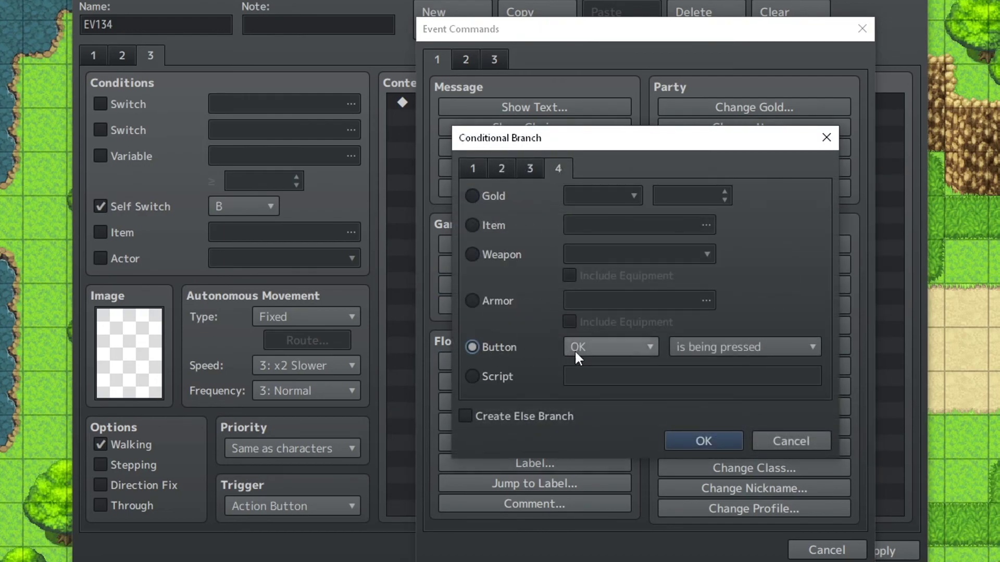
{"action": "left_click", "coordinate": [574, 349]}
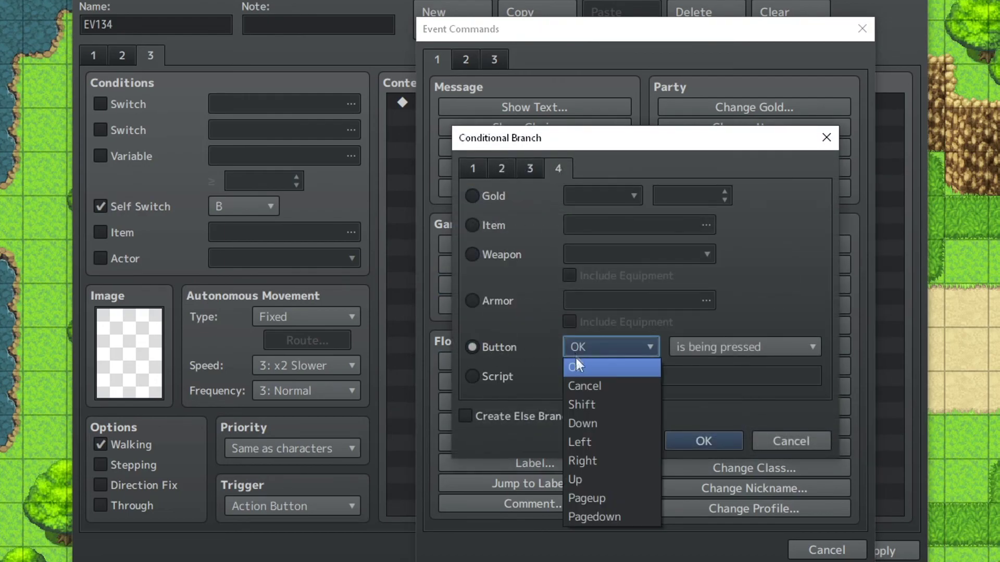
{"action": "left_click", "coordinate": [598, 386]}
{"action": "left_click", "coordinate": [702, 440]}
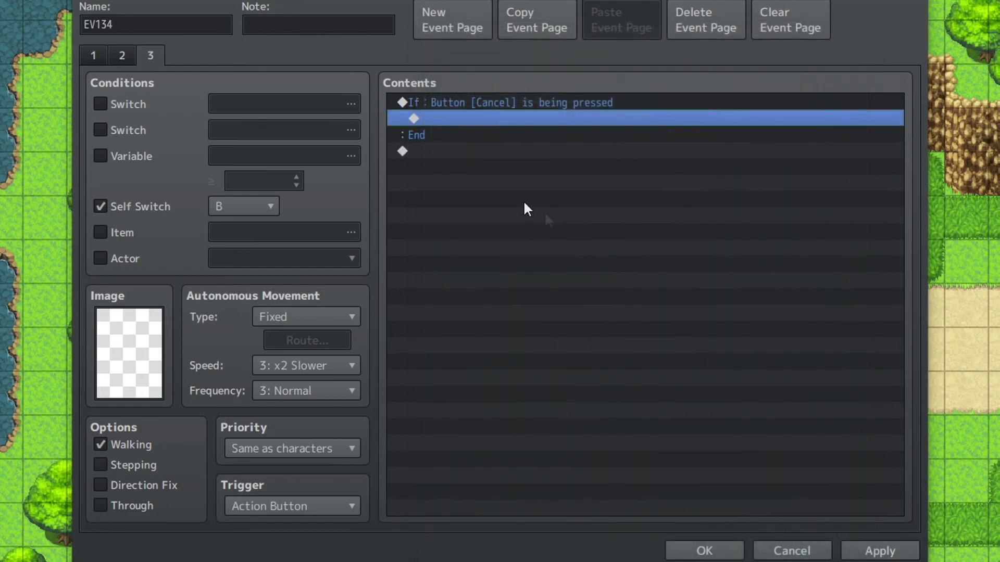
Step: Nest an OK button conditional branch inside the Cancel branch
{"action": "double_click", "coordinate": [490, 117]}
{"action": "left_click", "coordinate": [555, 355]}
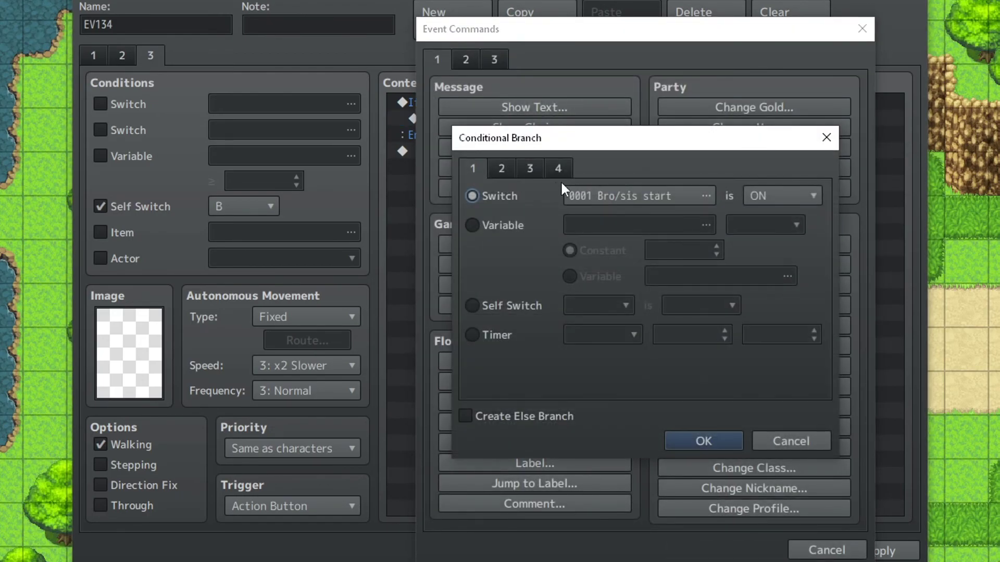
{"action": "left_click", "coordinate": [558, 168]}
{"action": "left_click", "coordinate": [502, 345]}
{"action": "left_click", "coordinate": [682, 436]}
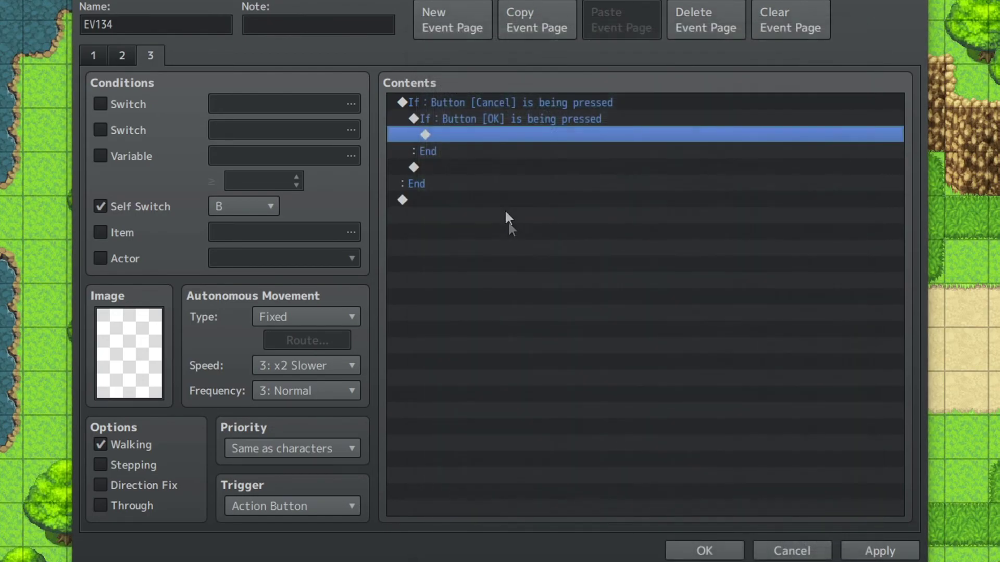
{"action": "double_click", "coordinate": [536, 134]}
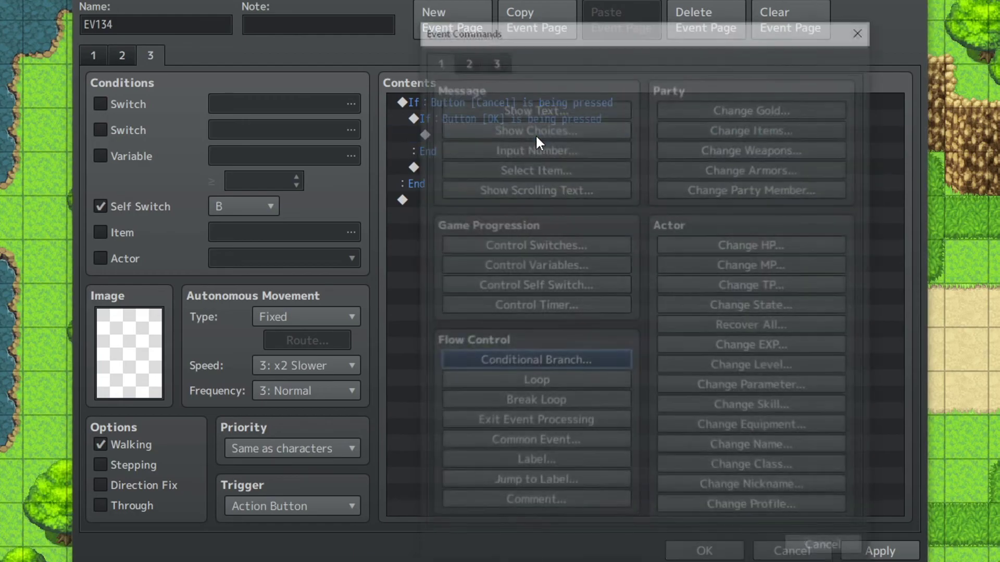
Step: Add a Transfer Player command to Tutoria Combined (37,43), then apply and close the editor
{"action": "left_click", "coordinate": [465, 59]}
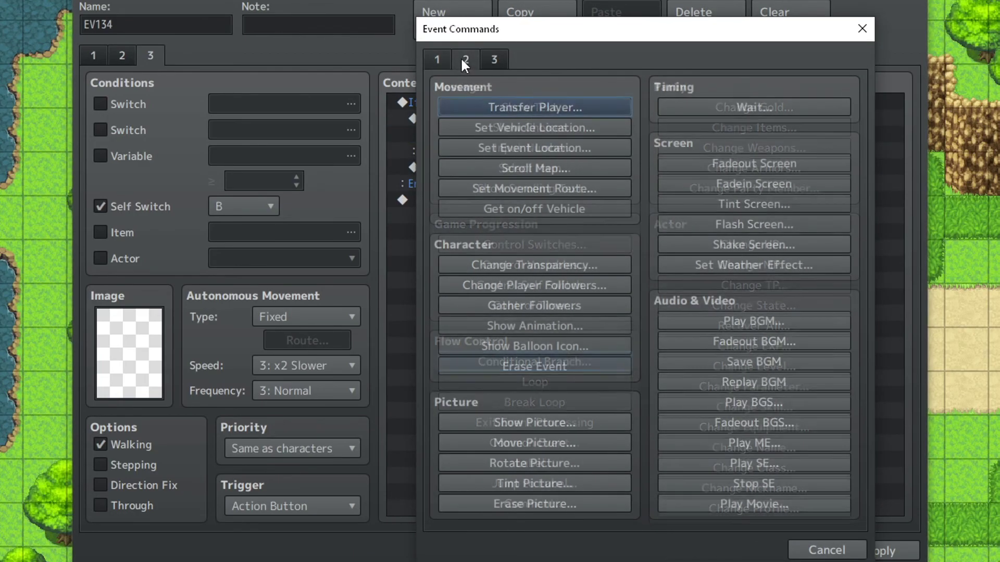
{"action": "left_click", "coordinate": [499, 107]}
{"action": "left_click", "coordinate": [605, 236]}
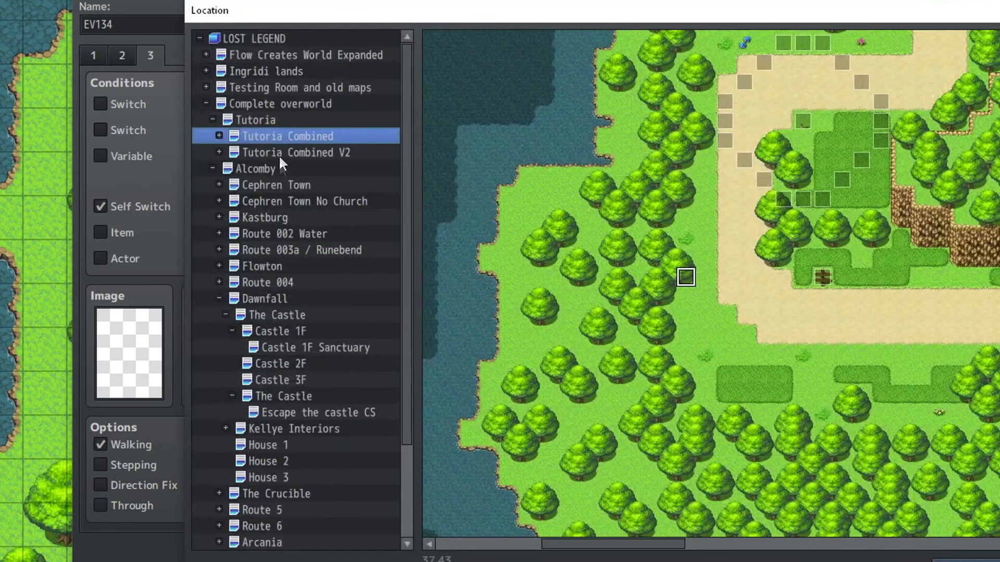
{"action": "left_click", "coordinate": [303, 89]}
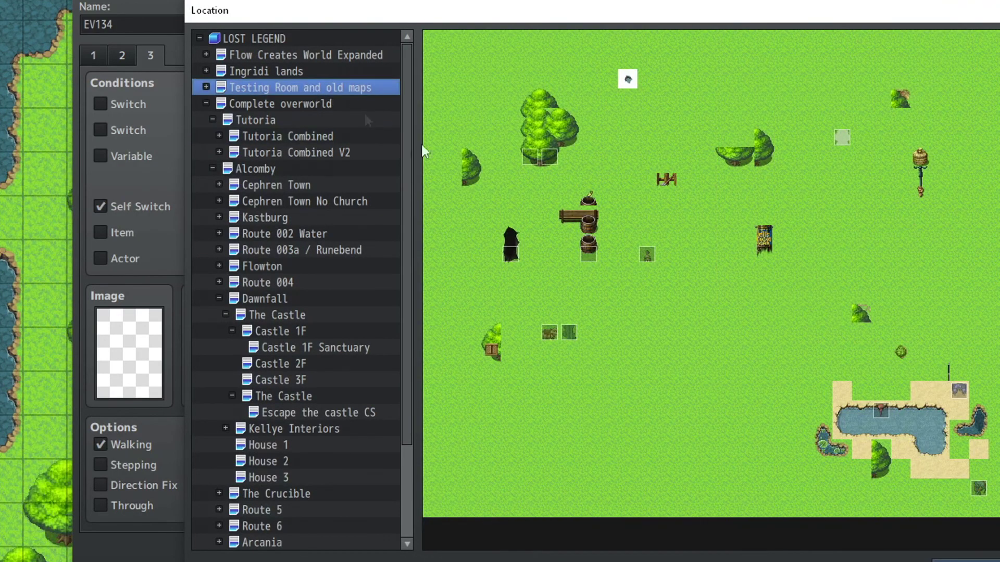
{"action": "key", "text": "Escape"}
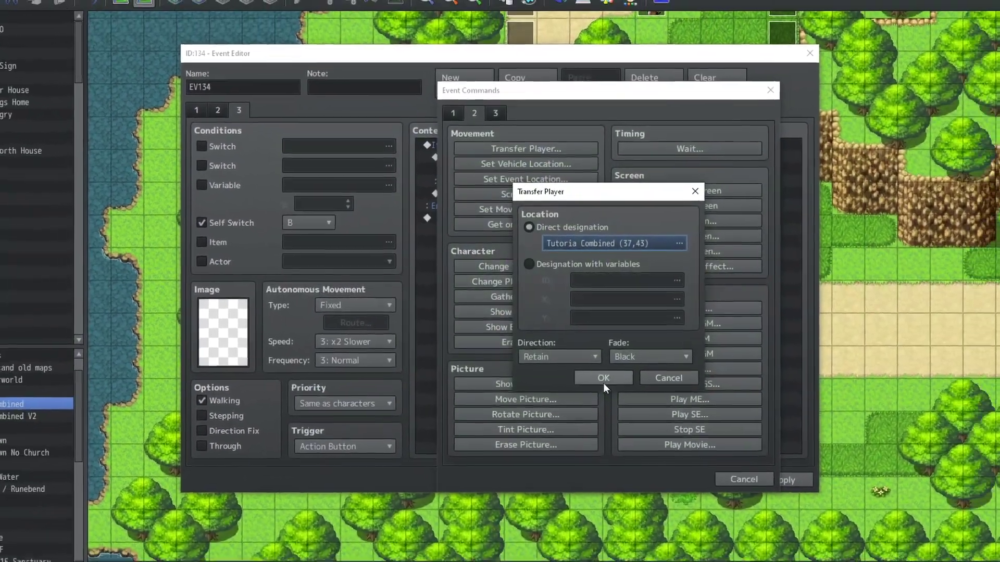
{"action": "left_click", "coordinate": [610, 385]}
{"action": "left_click", "coordinate": [804, 494]}
{"action": "left_click", "coordinate": [630, 450]}
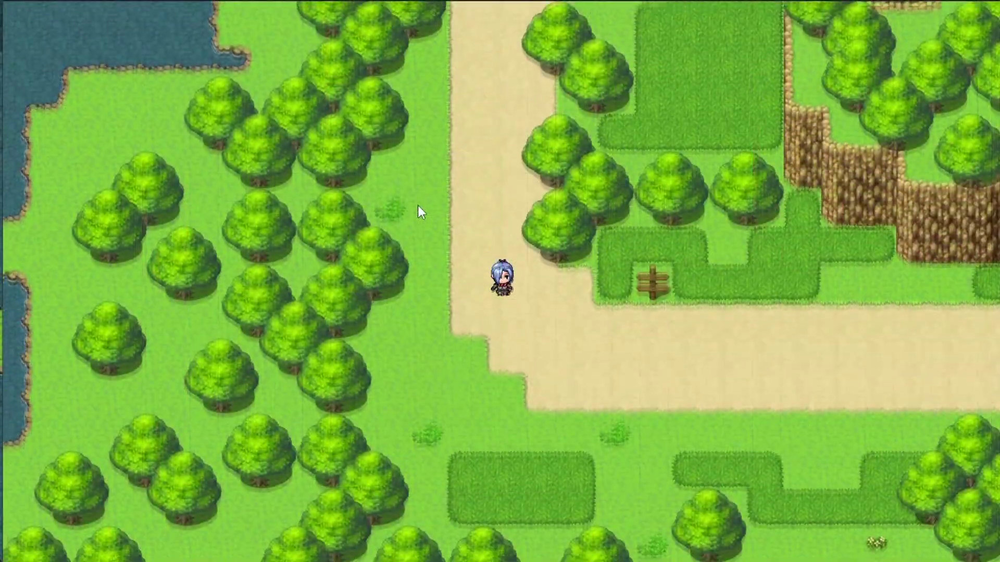
Step: In playtest, walk the hero down, left and up, then open and close the menu to reach the Testing Room
{"action": "key", "text": "Down"}
{"action": "key", "text": "Left"}
{"action": "key", "text": "Up"}
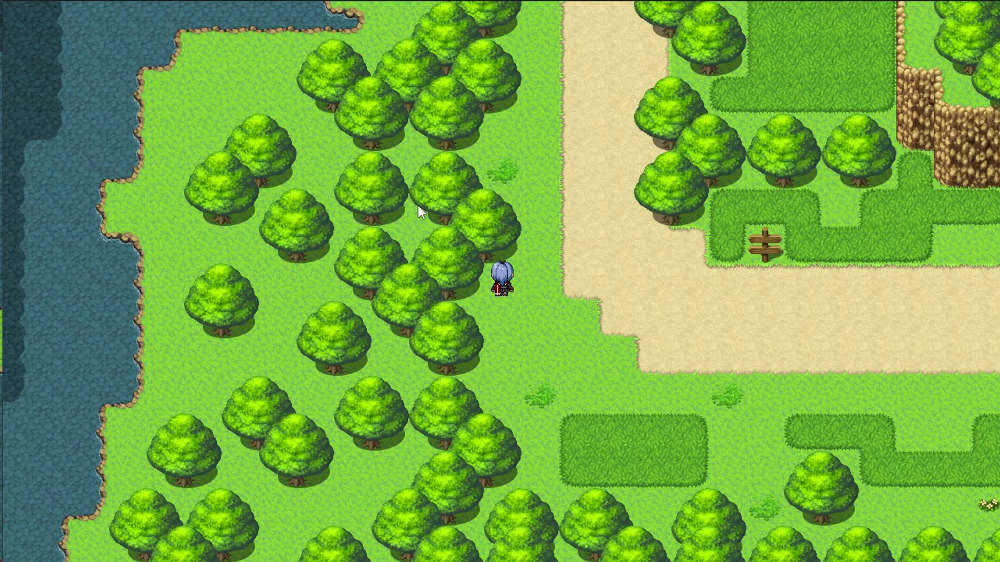
{"action": "key", "text": "Escape"}
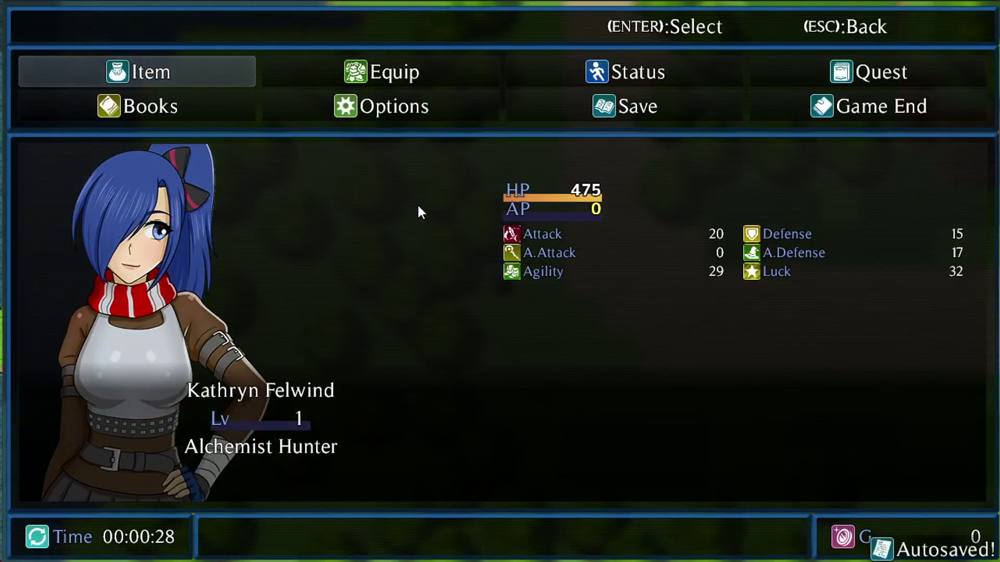
{"action": "key", "text": "Escape"}
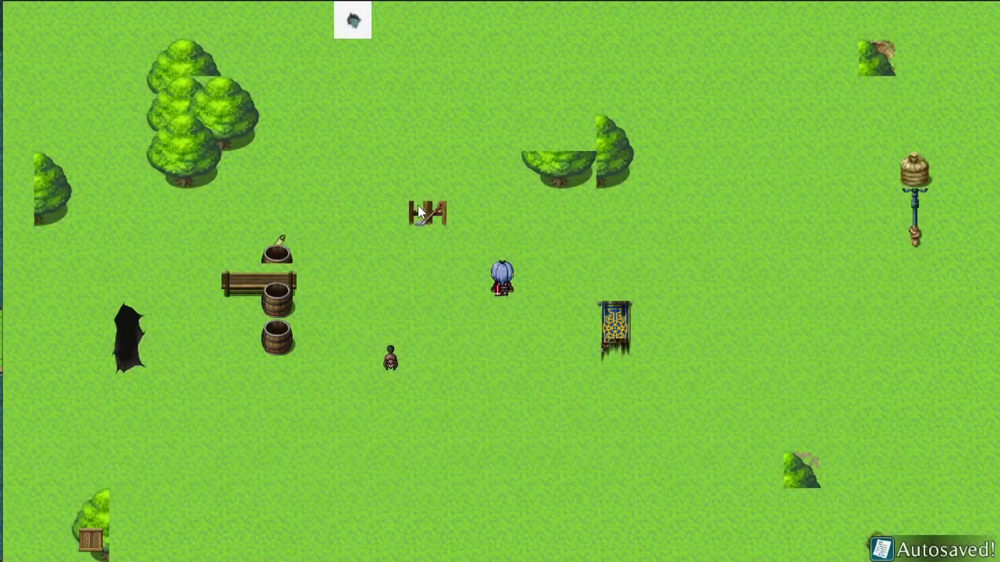
{"action": "key", "text": "Down"}
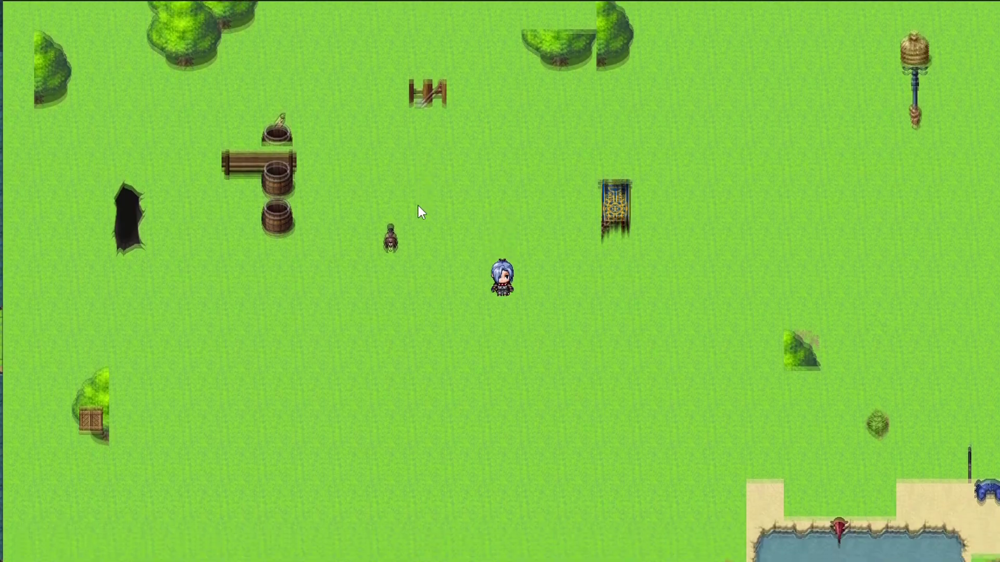
{"action": "key", "text": "Right"}
{"action": "key", "text": "Right"}
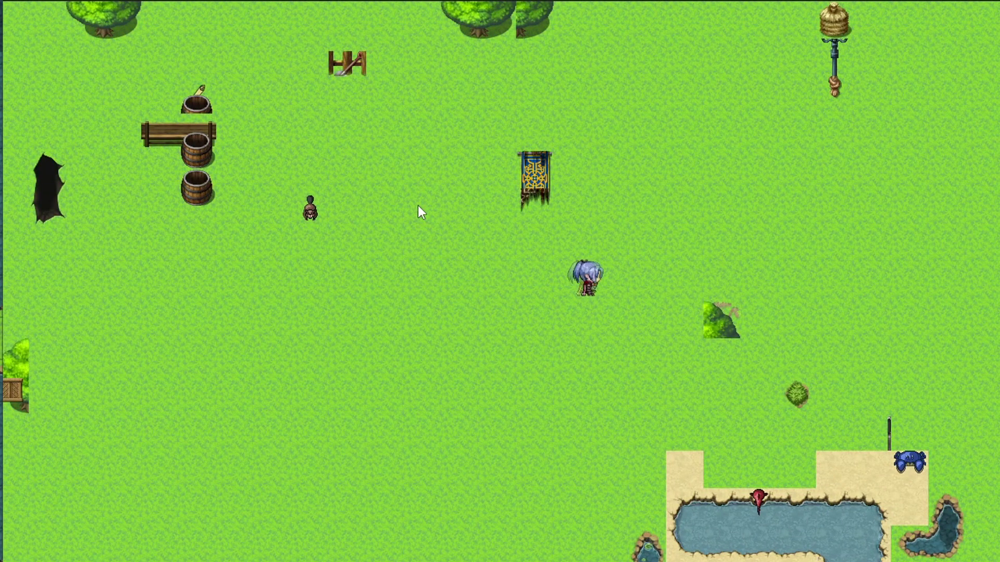
{"action": "key", "text": "Up"}
{"action": "key", "text": "Right"}
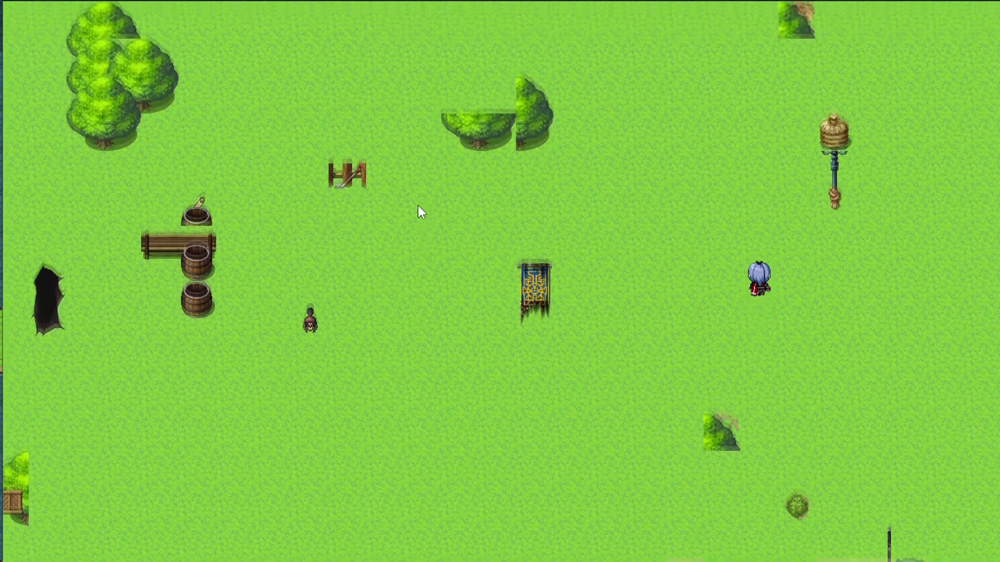
{"action": "key", "text": "Up"}
{"action": "key", "text": "Left"}
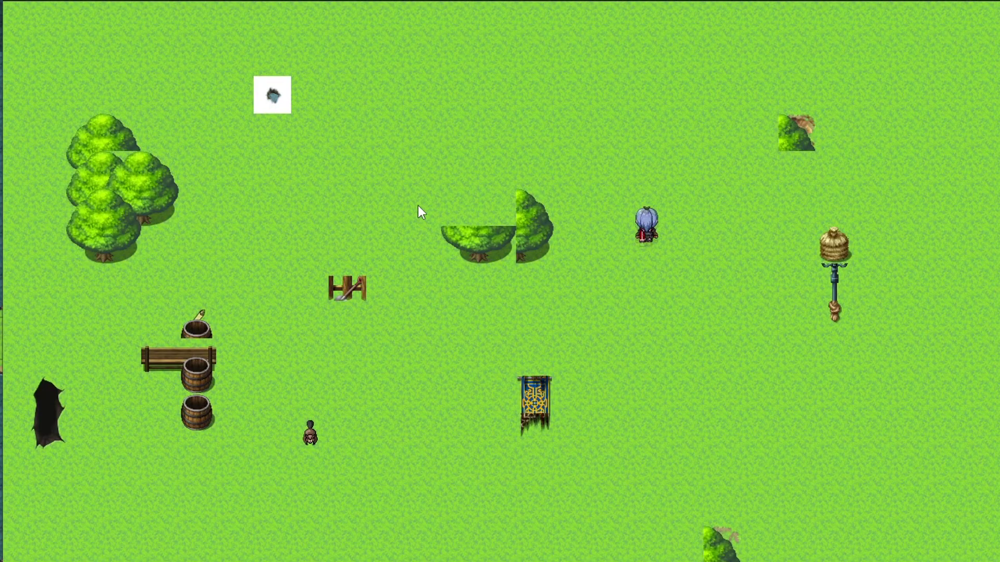
{"action": "key", "text": "Up"}
{"action": "key", "text": "Left"}
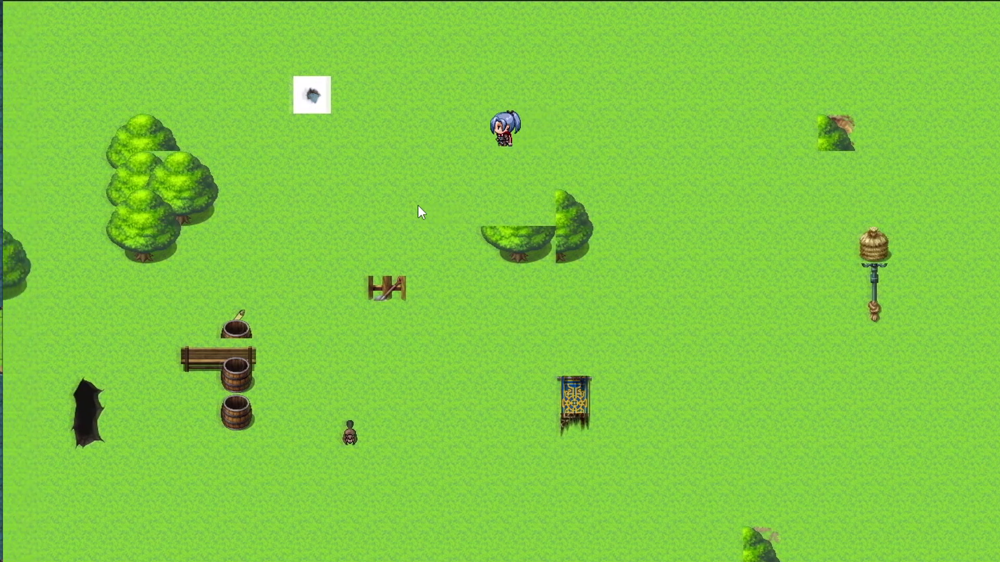
{"action": "key", "text": "Down"}
{"action": "key", "text": "Left"}
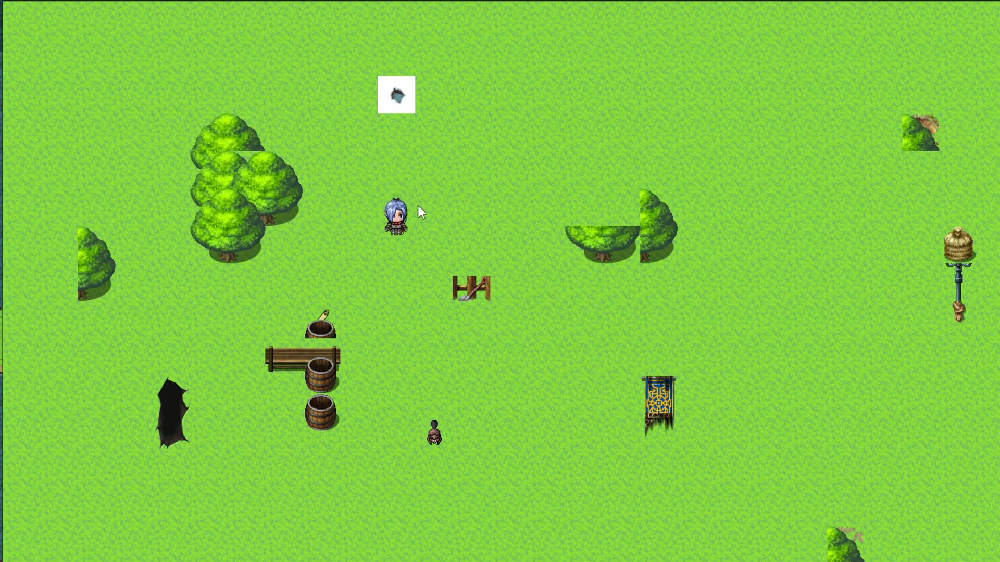
{"action": "key", "text": "Down"}
{"action": "key", "text": "Down"}
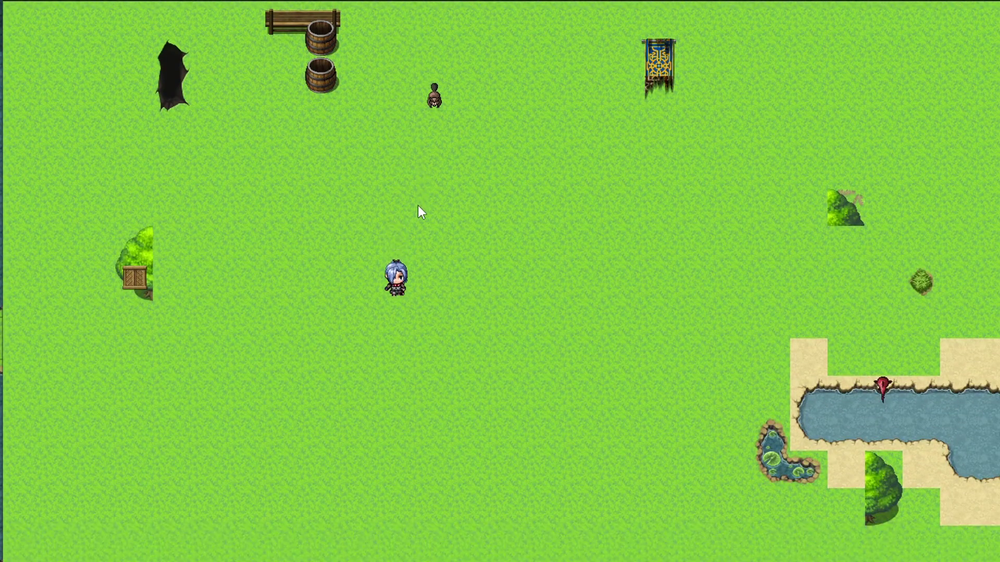
{"action": "key", "text": "Right"}
{"action": "key", "text": "Up"}
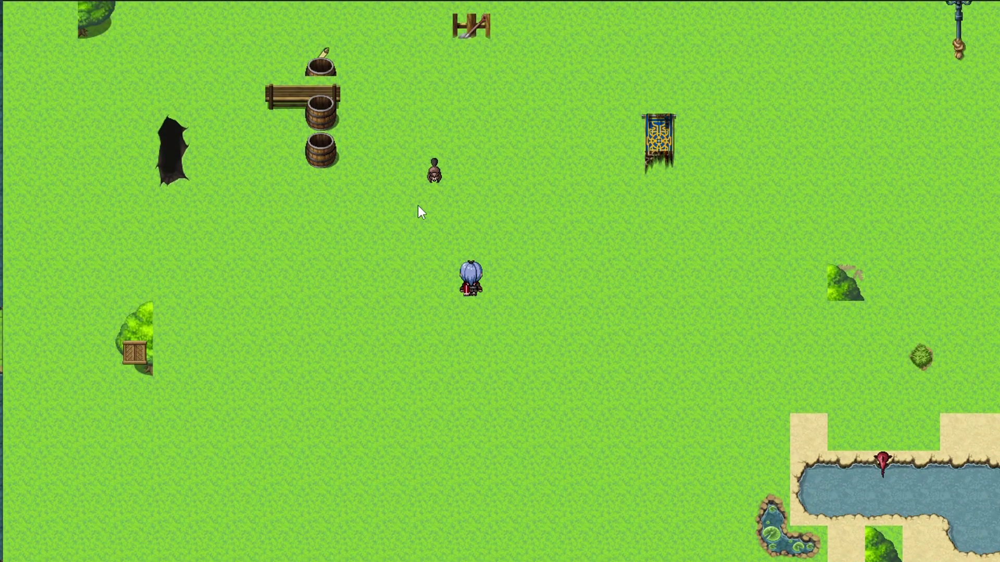
{"action": "key", "text": "Left"}
{"action": "key", "text": "Right"}
{"action": "key", "text": "Up"}
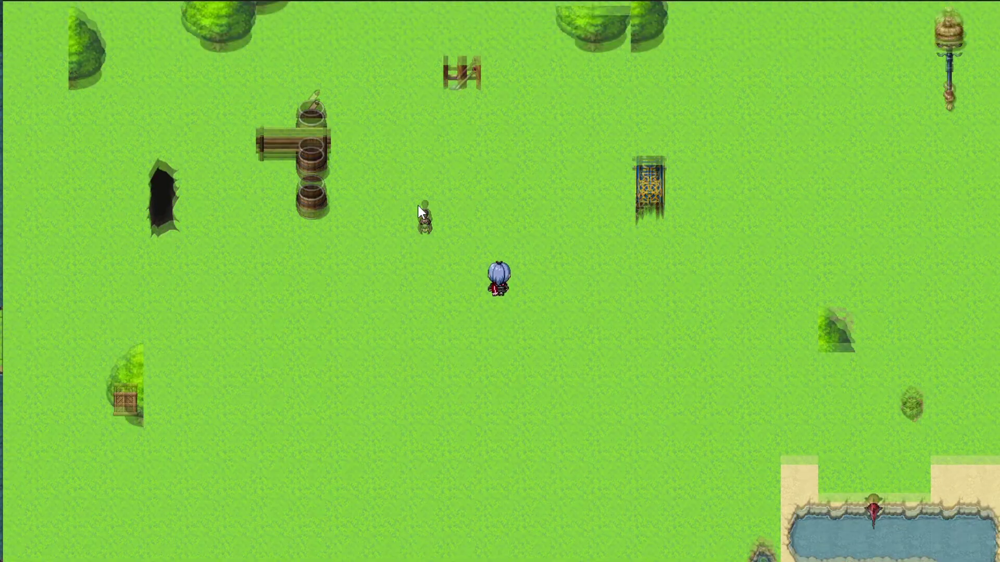
{"action": "key", "text": "Left"}
{"action": "key", "text": "Right"}
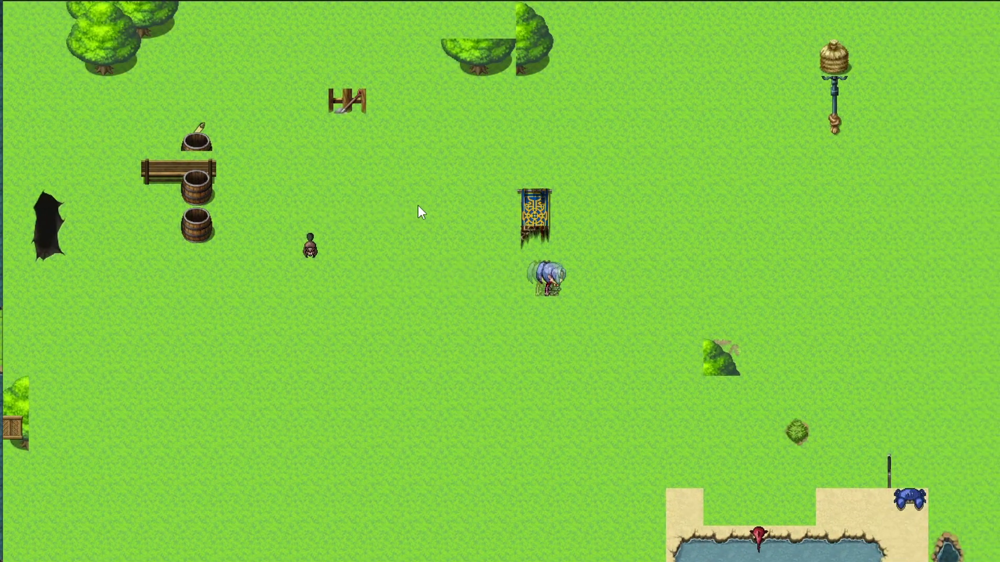
{"action": "key", "text": "Left"}
{"action": "key", "text": "Down"}
{"action": "key", "text": "Left"}
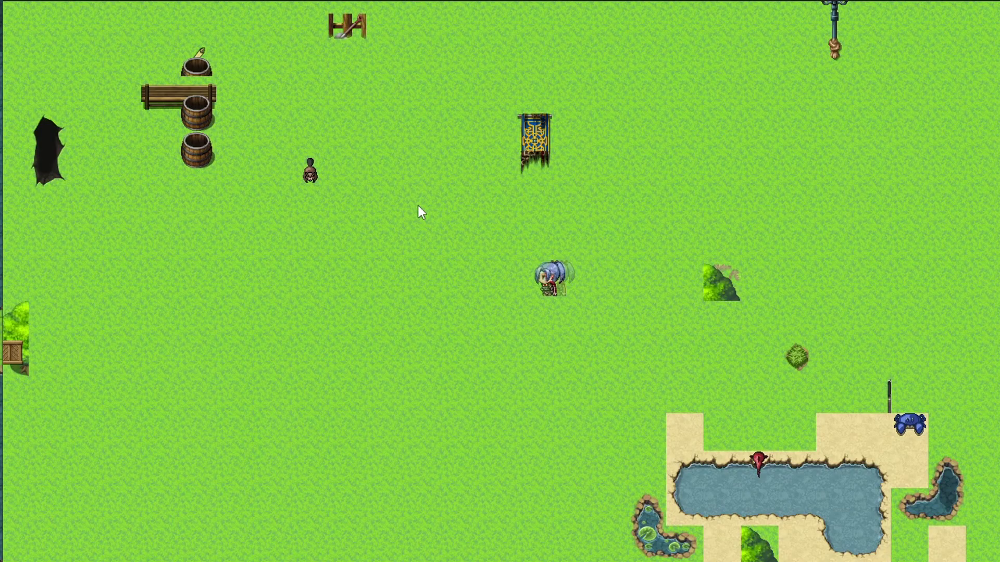
{"action": "key", "text": "Up"}
{"action": "key", "text": "Right"}
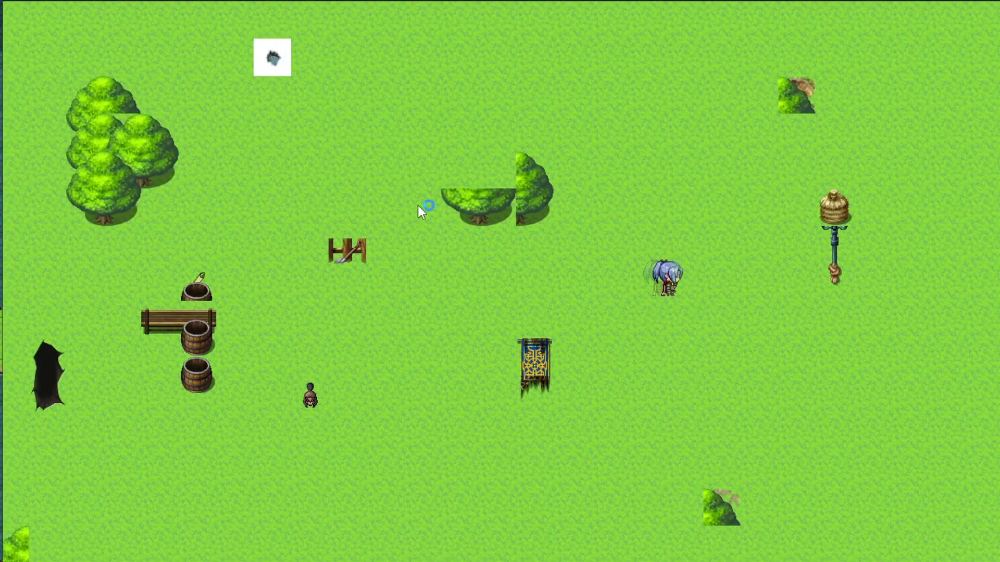
{"action": "key", "text": "Down"}
{"action": "key", "text": "Left"}
{"action": "key", "text": "Right"}
{"action": "key", "text": "Up"}
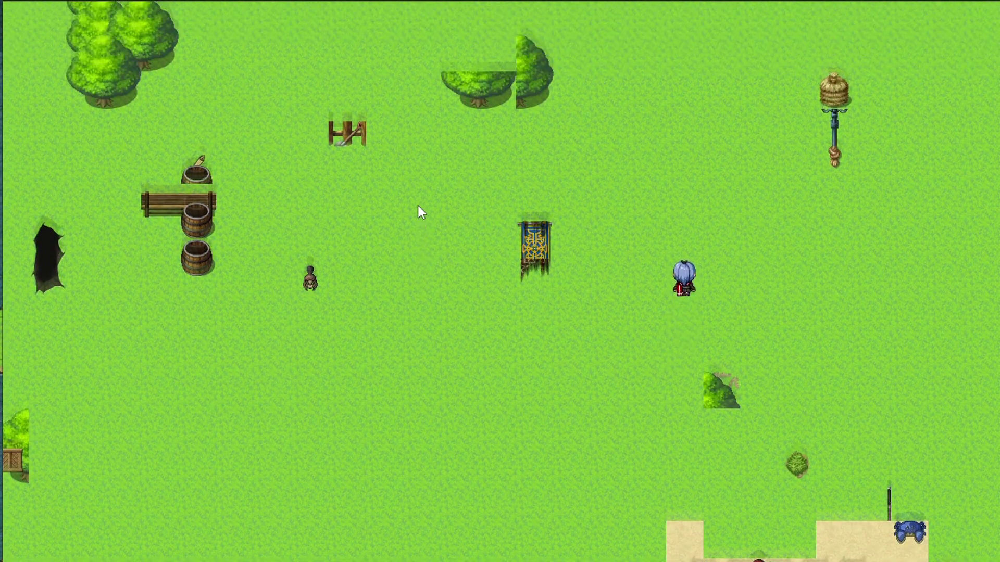
{"action": "key", "text": "Left"}
{"action": "key", "text": "Down"}
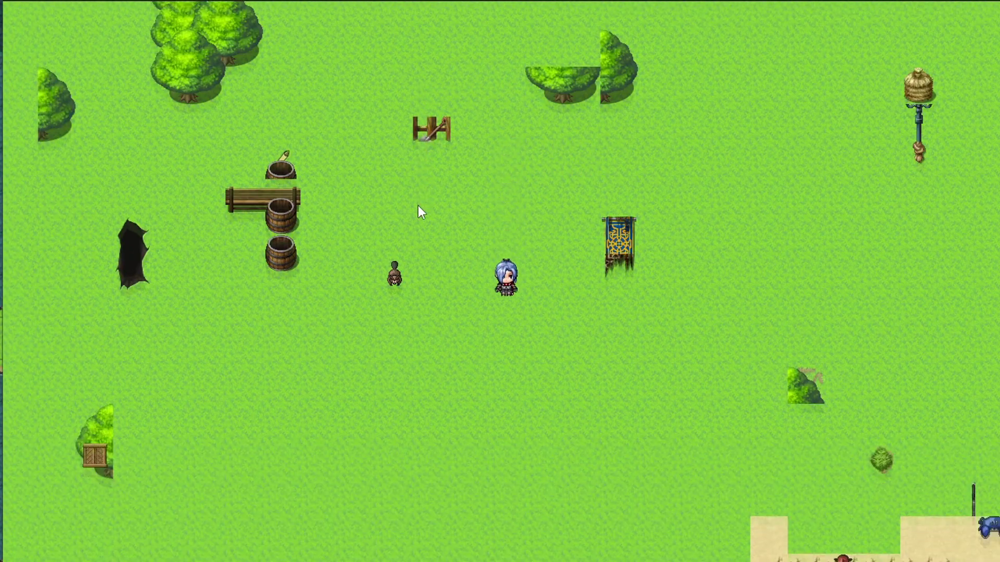
{"action": "key", "text": "Right"}
{"action": "key", "text": "Down"}
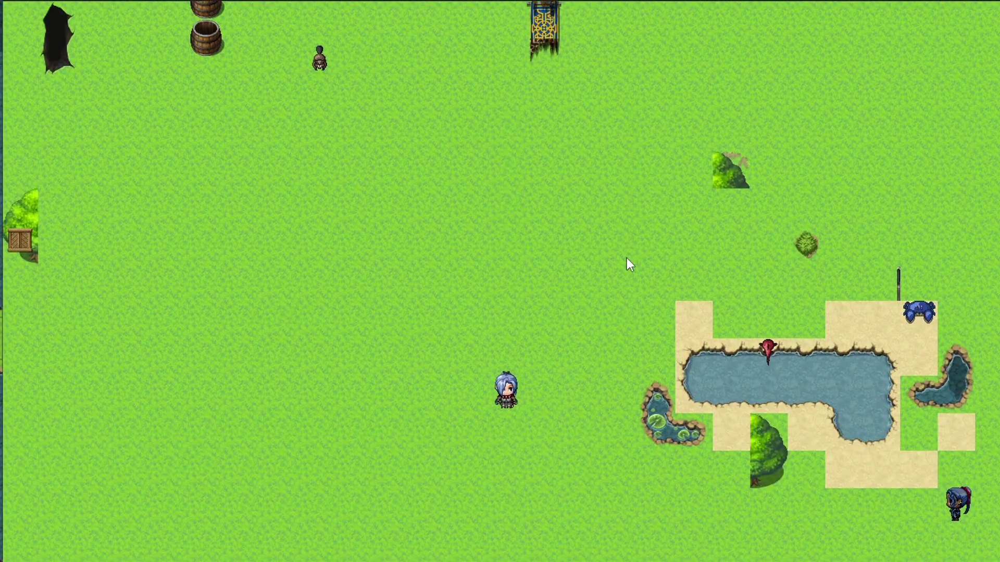
{"action": "key", "text": "Left"}
{"action": "key", "text": "Right"}
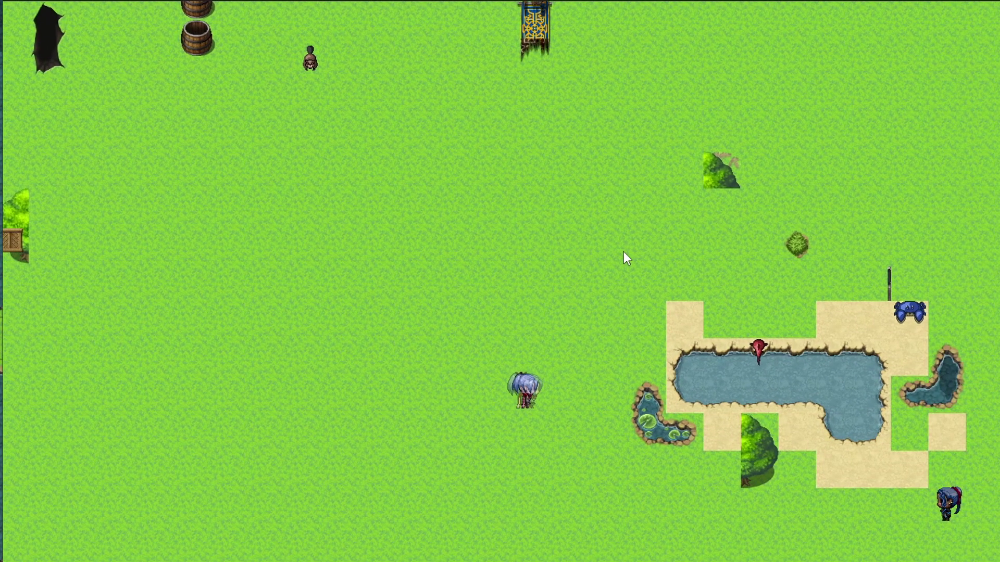
{"action": "key", "text": "Up"}
{"action": "key", "text": "Left"}
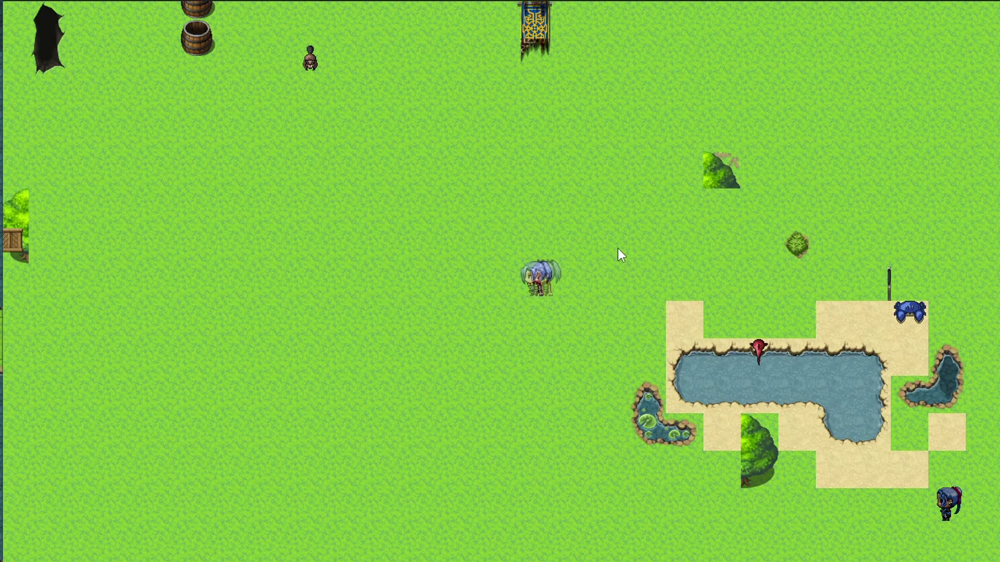
{"action": "key", "text": "Up"}
{"action": "key", "text": "Right"}
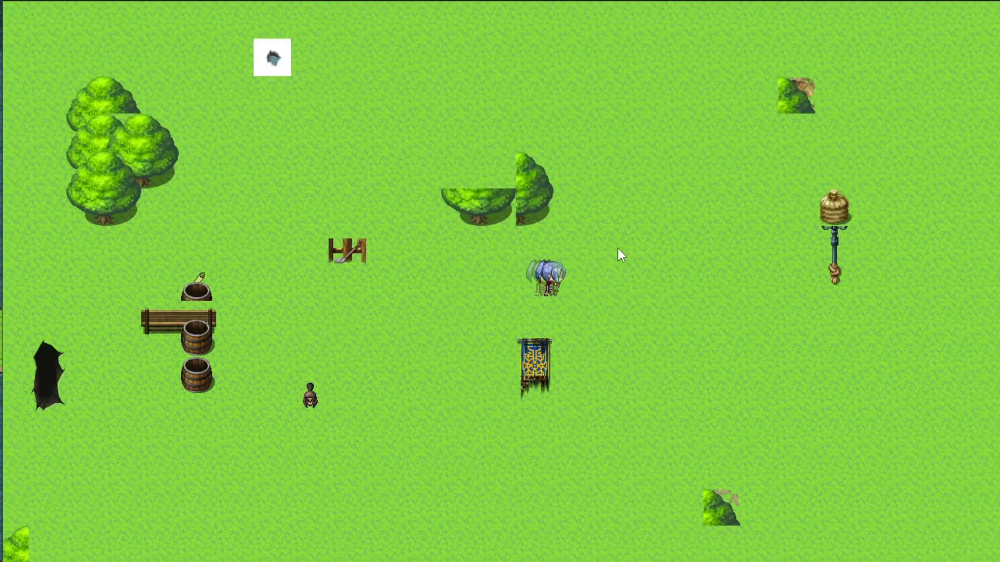
{"action": "key", "text": "Down"}
{"action": "key", "text": "Left"}
{"action": "key", "text": "Up"}
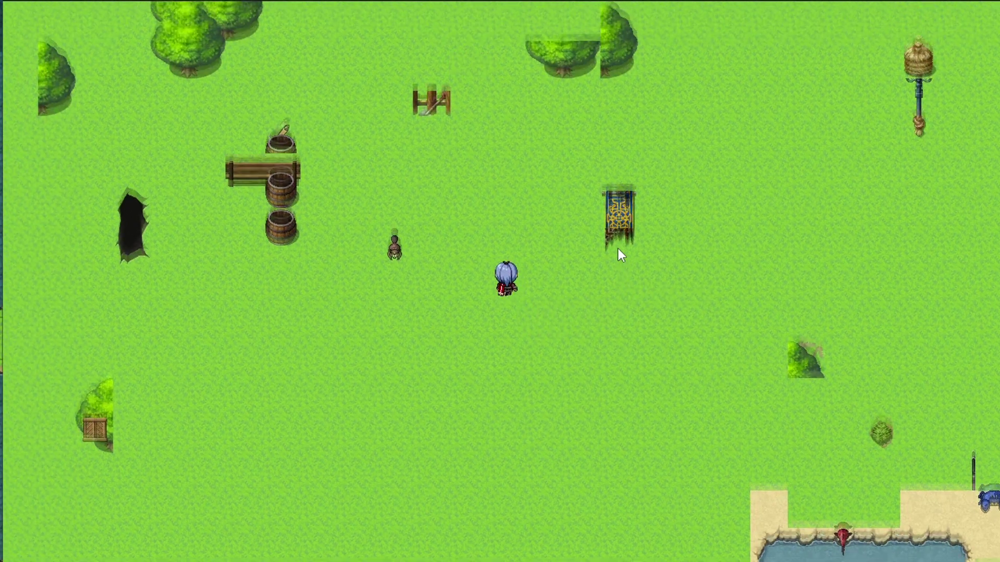